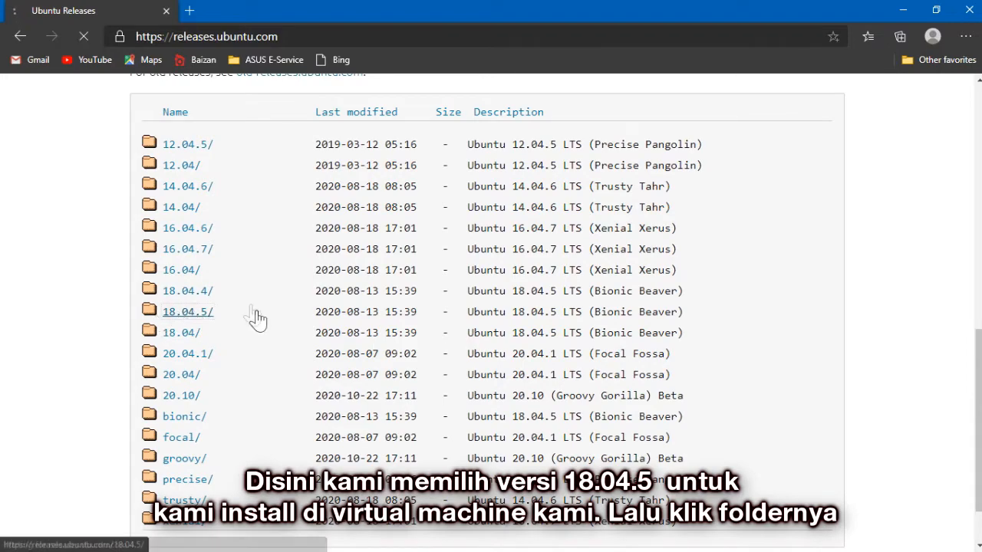
Step: Scroll to the file list and download ubuntu-18.04.5-desktop-amd64.iso
scroll(228, 221, "down", 2)
scroll(227, 221, "down", 9)
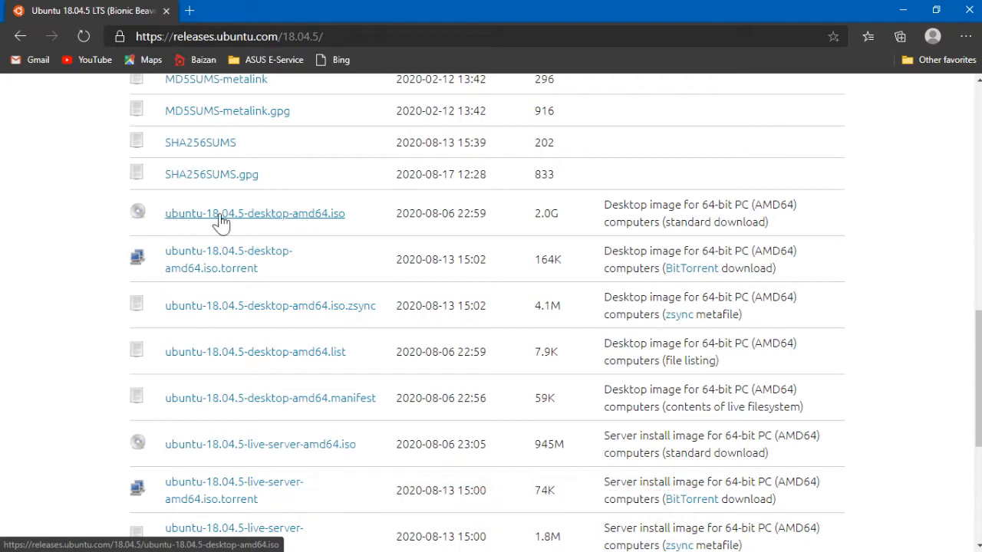
left_click(307, 218)
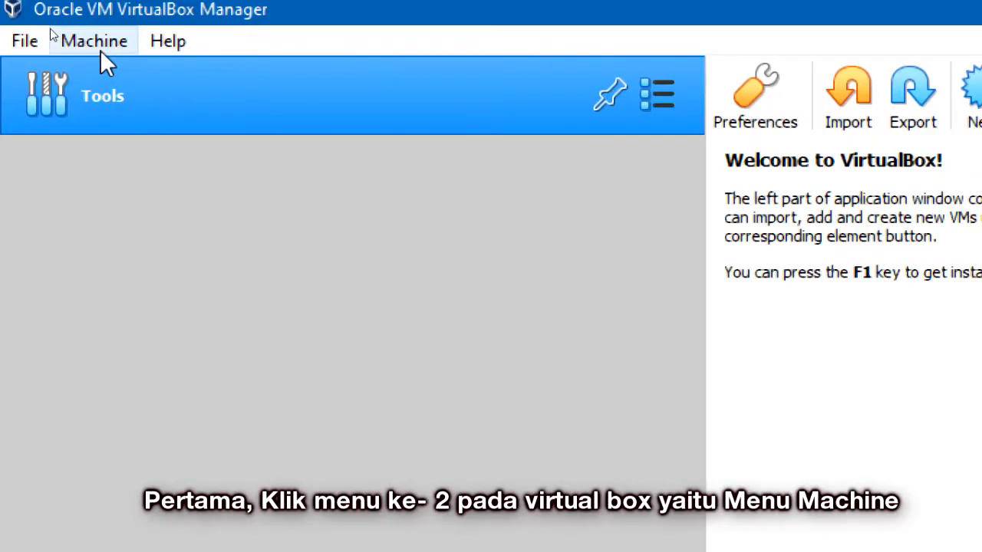
Step: Choose Machine > New to launch the Create Virtual Machine wizard
left_click(100, 50)
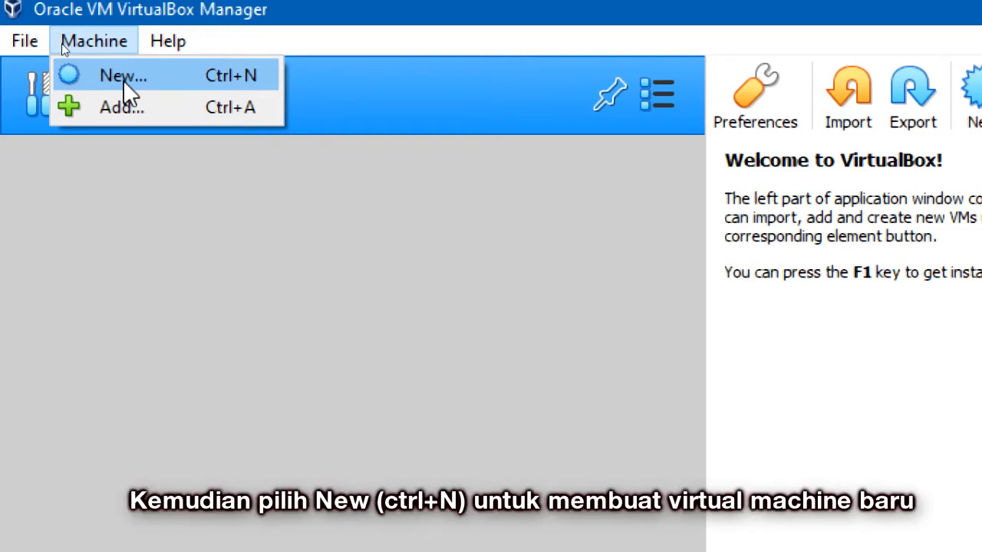
left_click(124, 81)
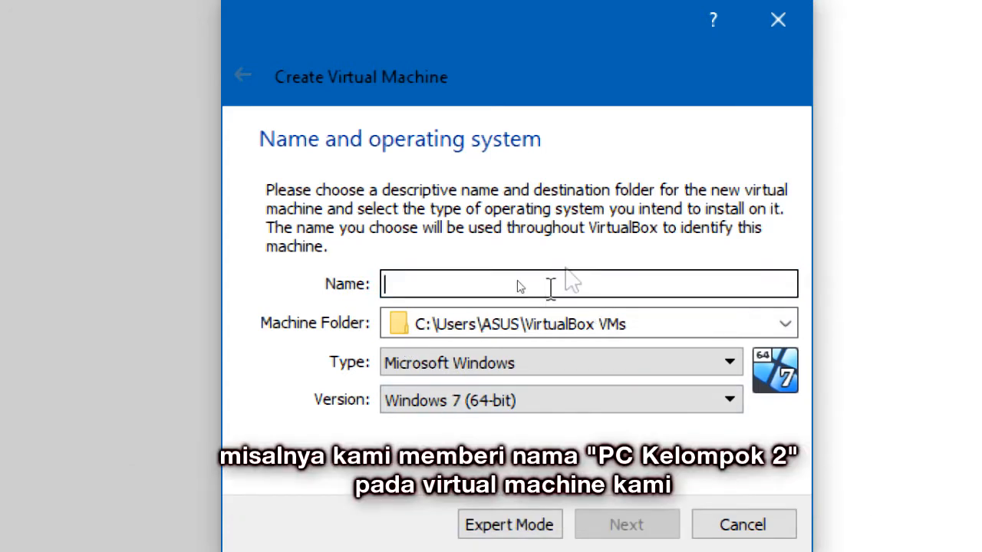
Step: Name the machine PC-Kelompok2, keeping the default machine folder
type("PC - Kelompok2")
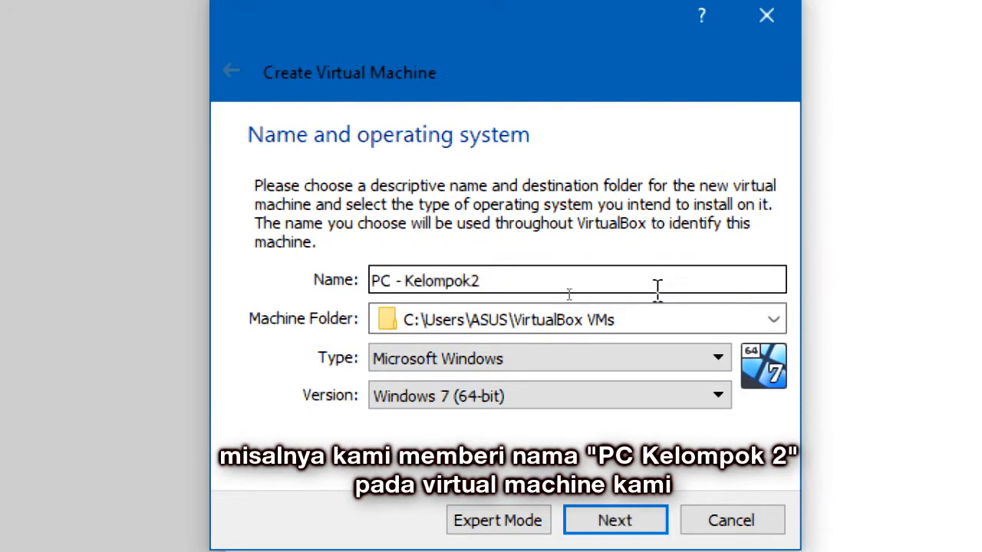
left_click_drag(481, 281, 470, 281)
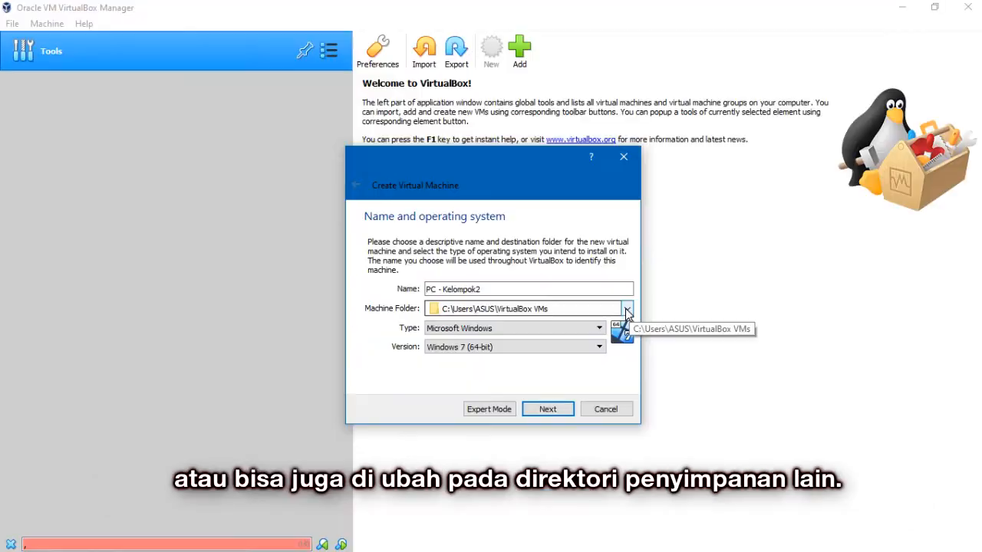
left_click(773, 320)
left_click(618, 335)
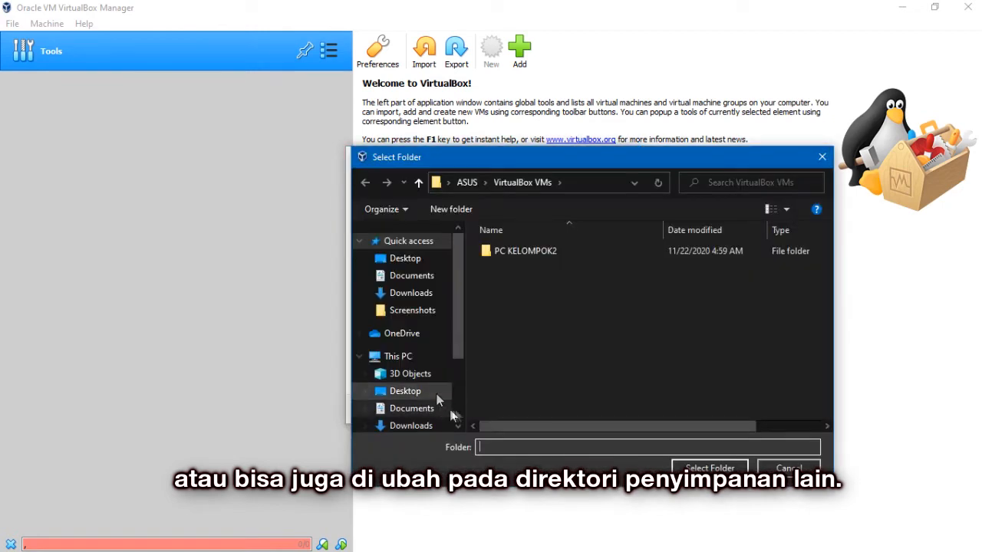
left_click(788, 468)
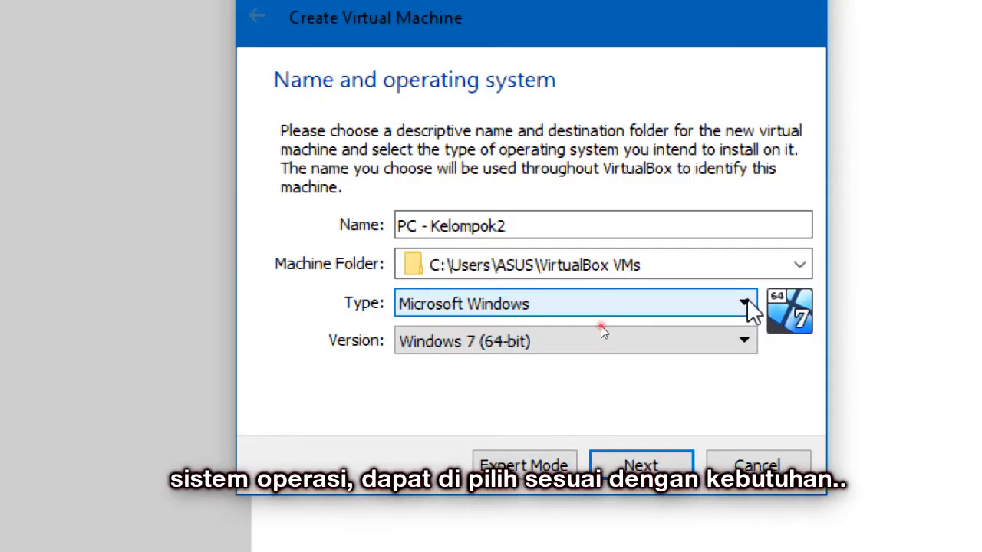
Step: Set Type to Linux and Version to Ubuntu (64-bit)
left_click(601, 328)
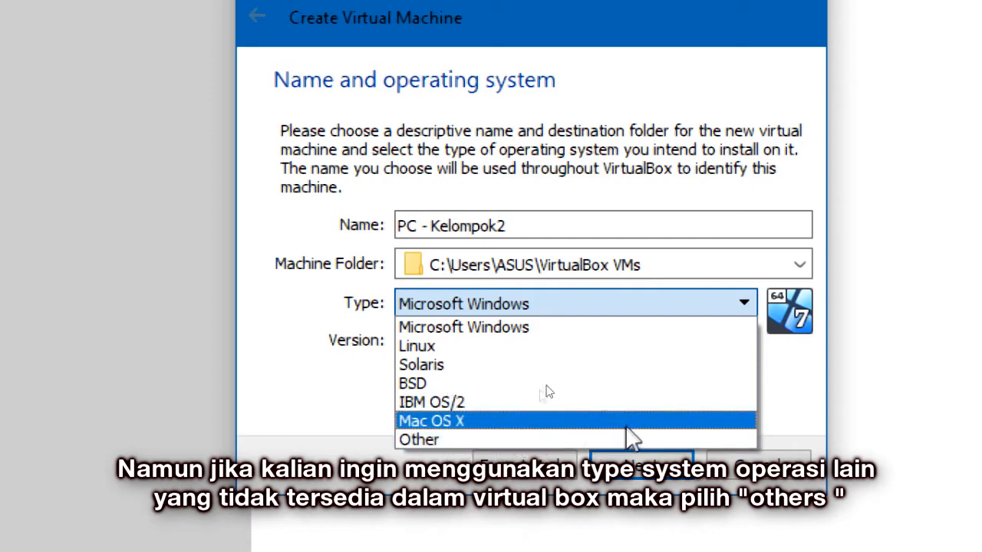
left_click(498, 439)
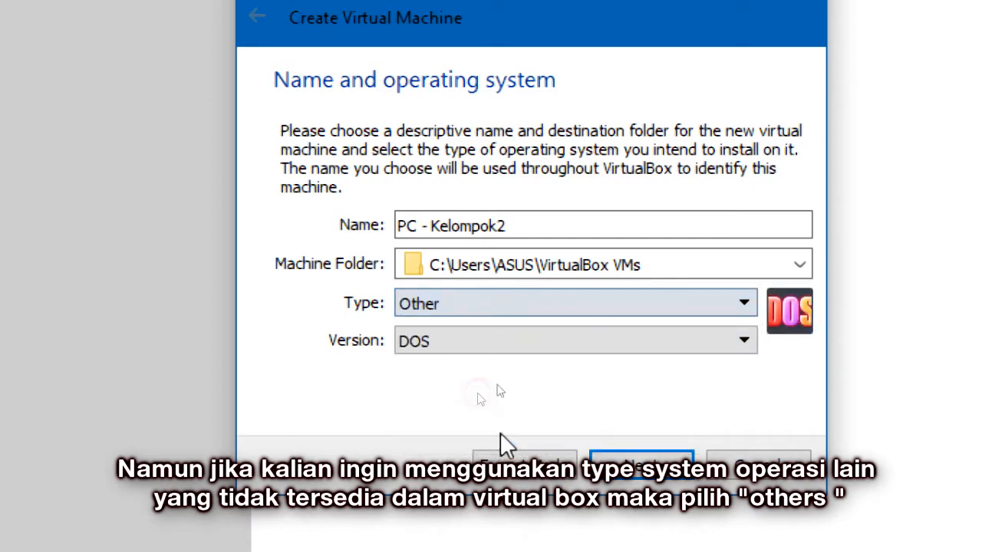
left_click(695, 341)
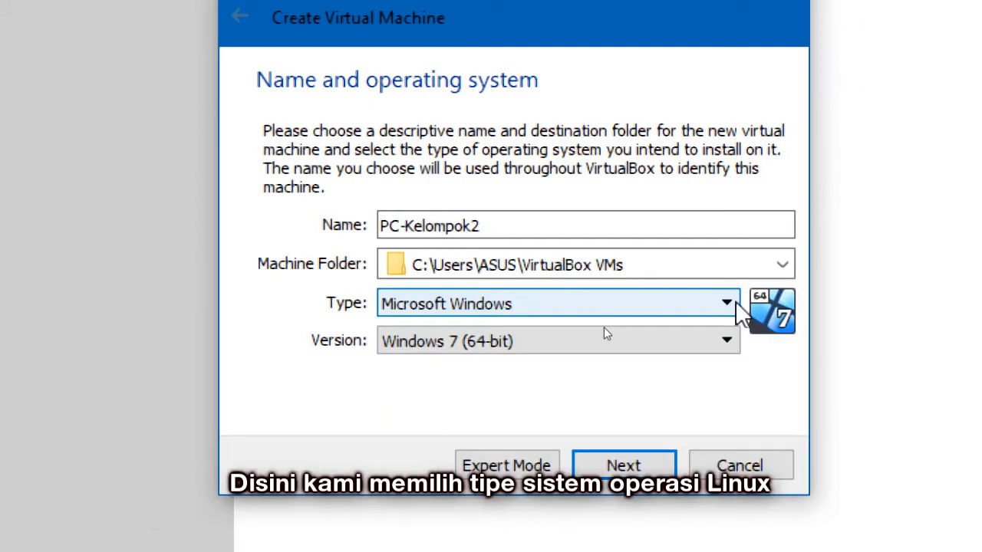
left_click(729, 303)
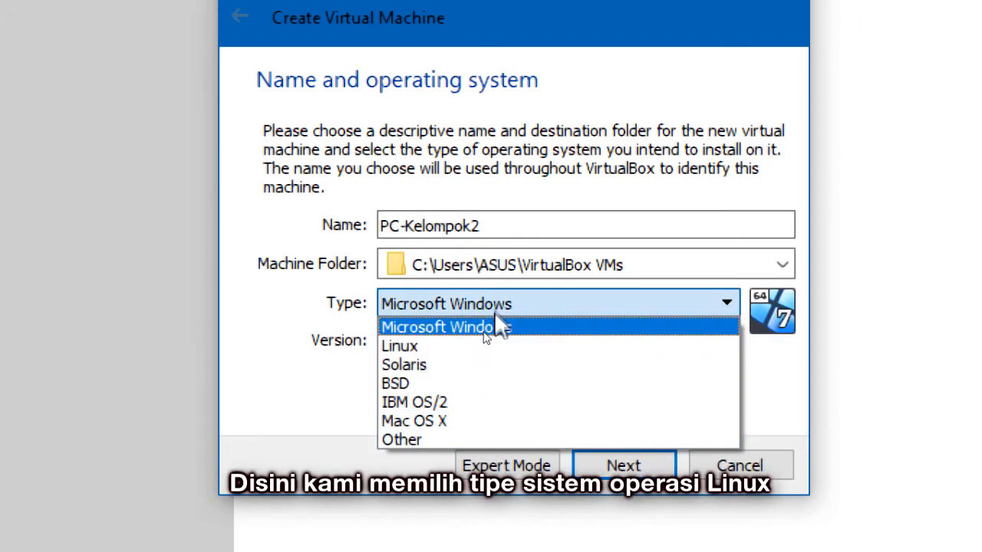
left_click(476, 346)
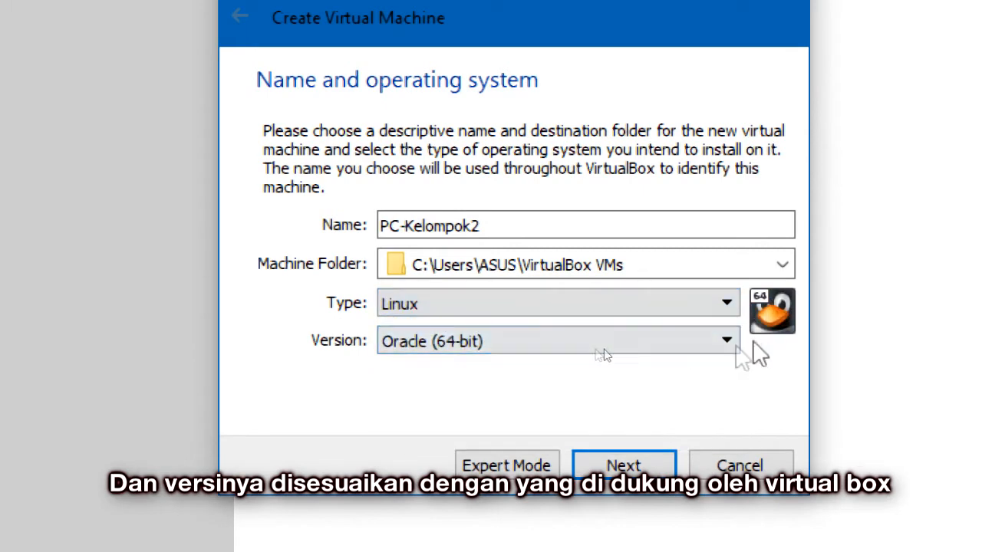
left_click(725, 342)
scroll(518, 417, "down", 3)
scroll(520, 407, "up", 3)
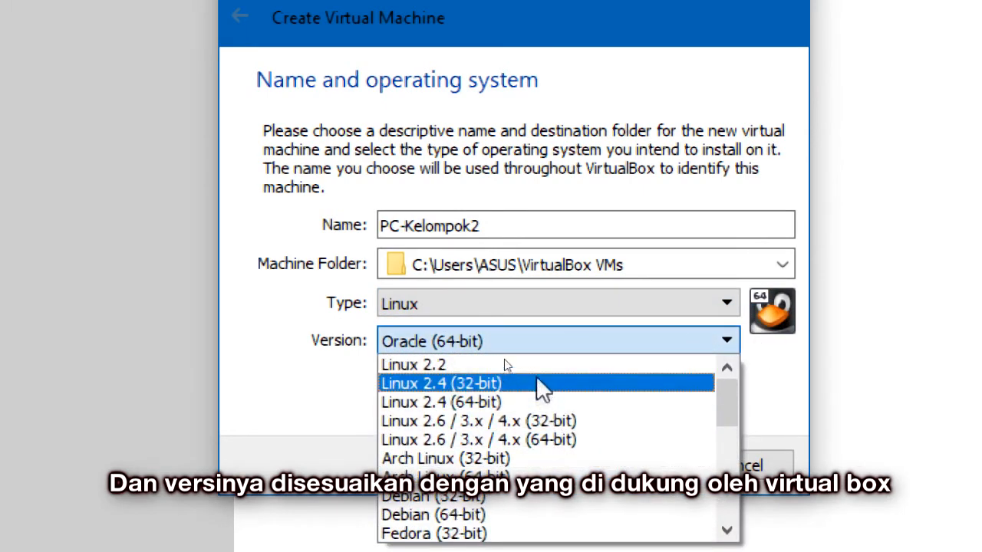
scroll(543, 392, "down", 6)
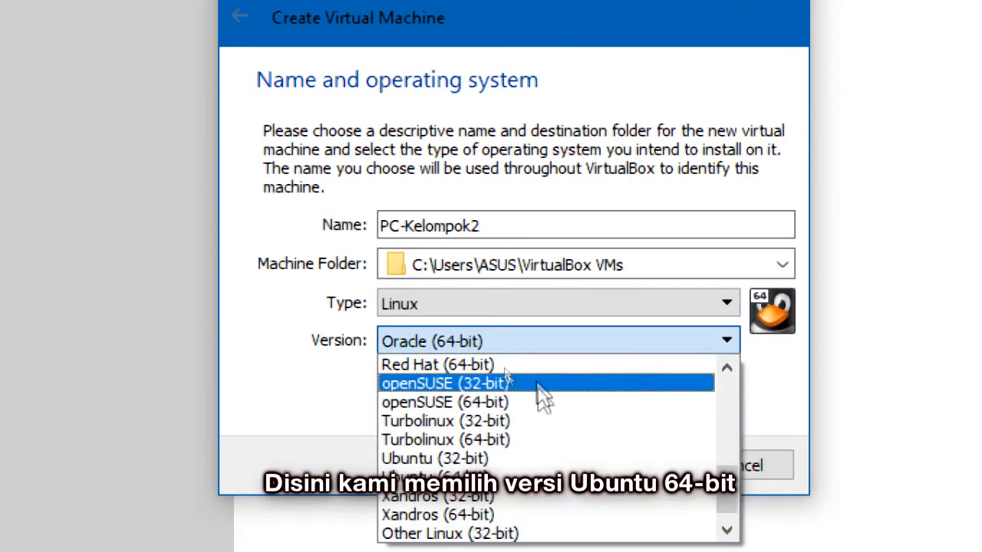
scroll(549, 415, "down", 1)
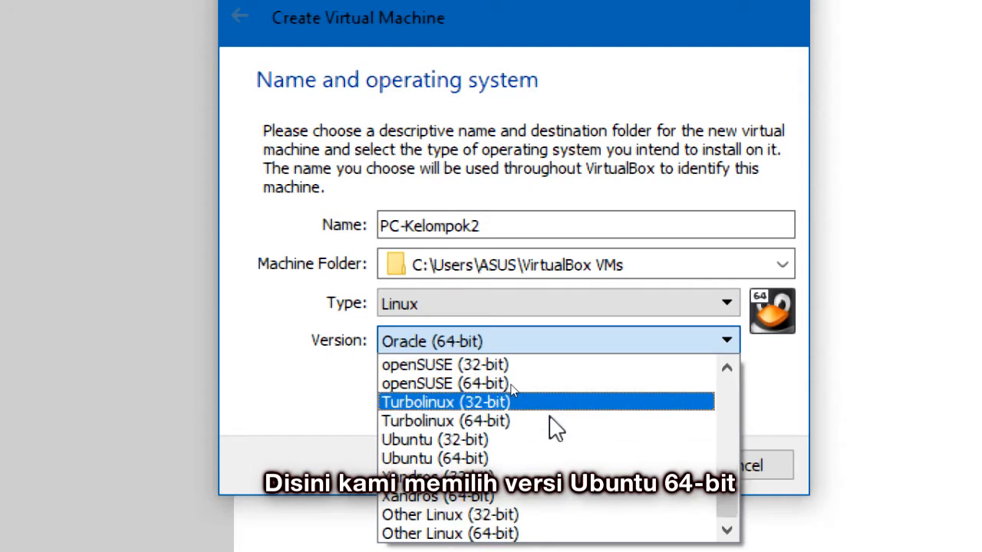
left_click(581, 458)
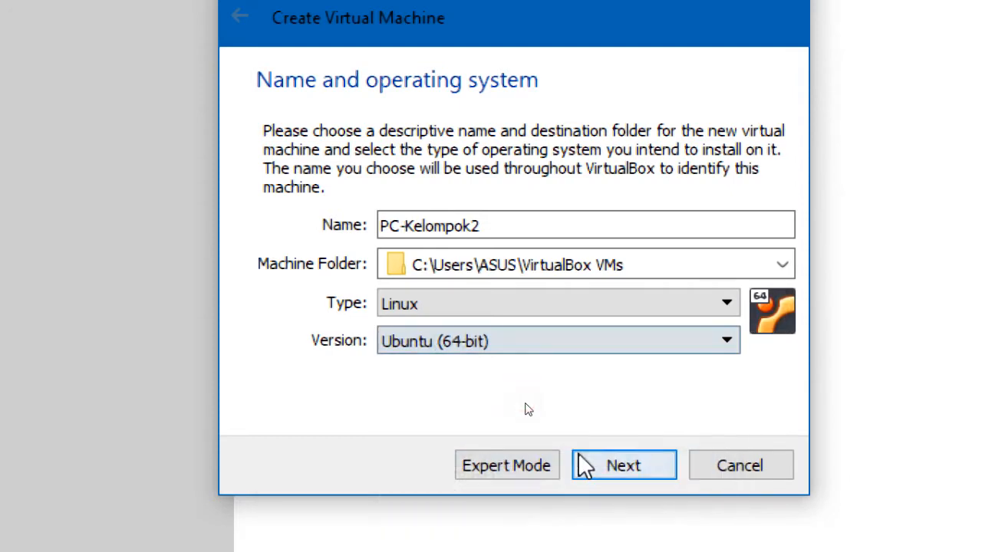
Step: On the Memory size page, try values from 128 MB up to 2048 MB
left_click(641, 460)
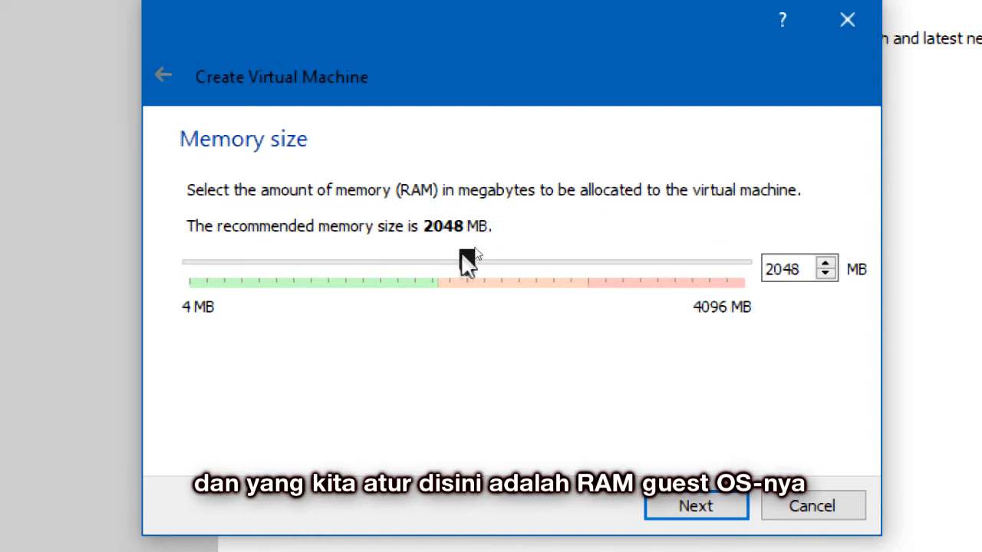
mouse_move(457, 263)
left_mouse_down()
mouse_move(418, 265)
mouse_move(460, 272)
left_mouse_up()
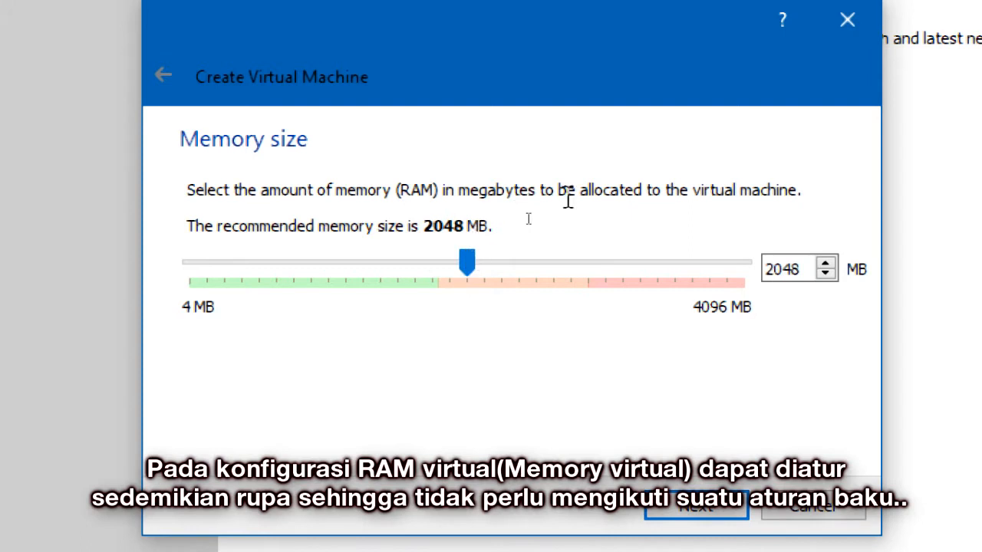
left_click_drag(466, 260, 317, 367)
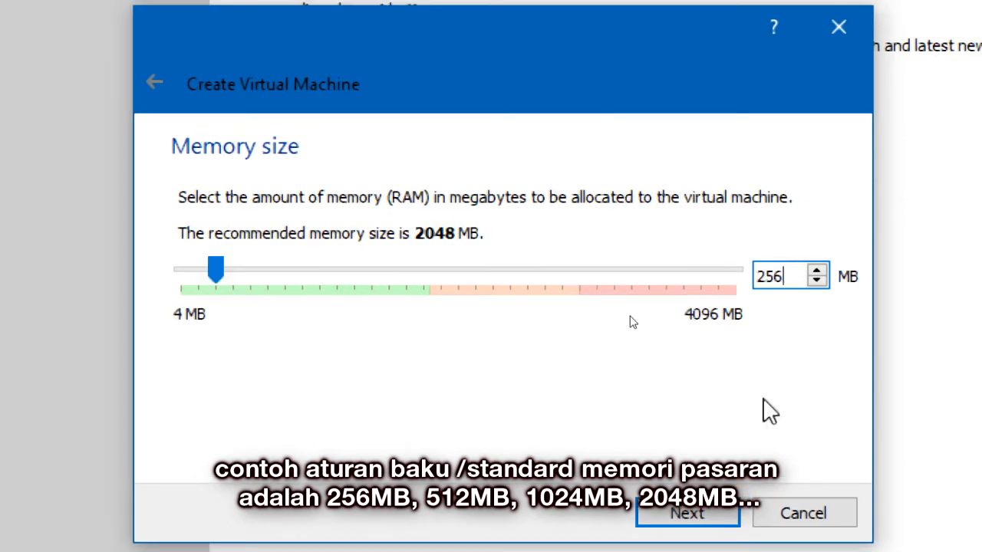
key("BackSpace")
key("BackSpace")
key("BackSpace")
type("512")
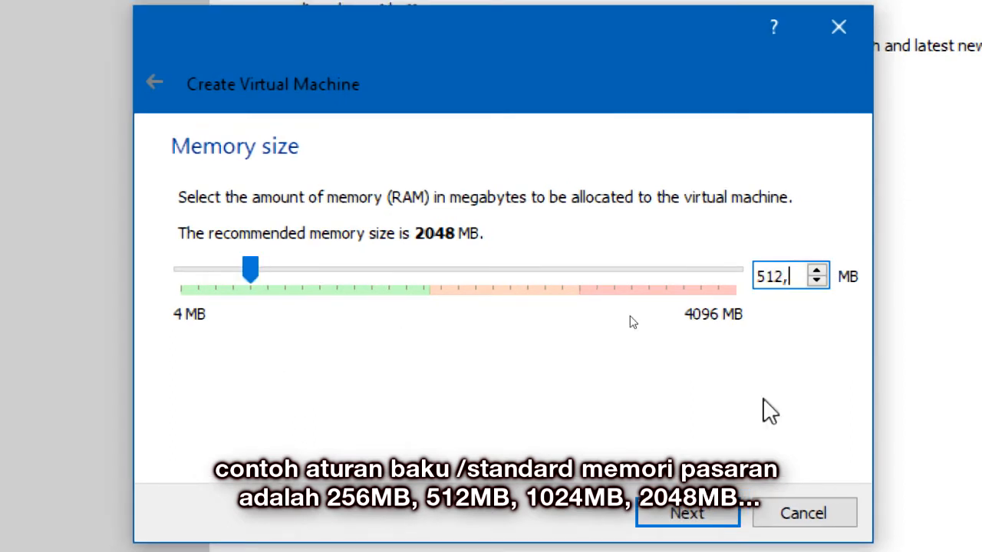
key("BackSpace")
key("BackSpace")
key("BackSpace")
type("1024")
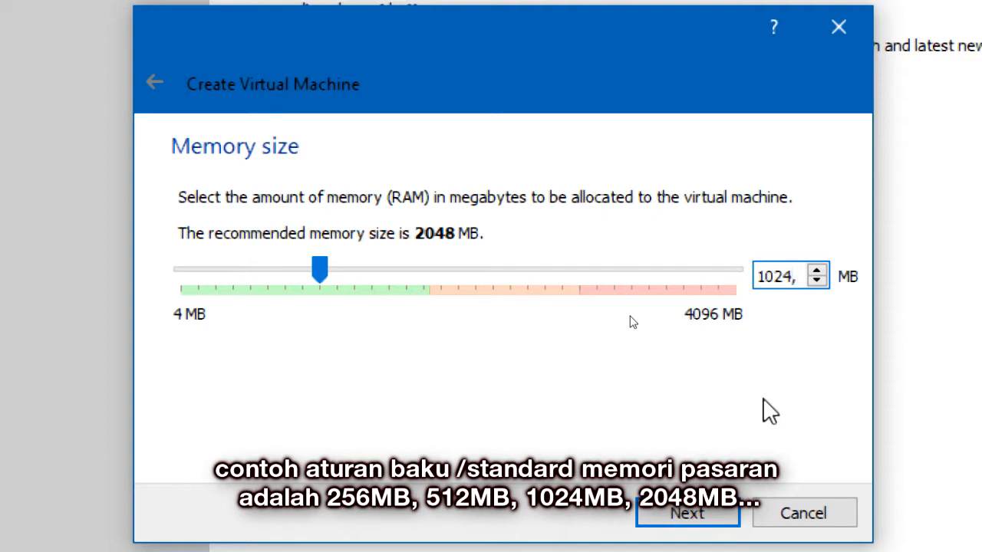
key("BackSpace")
key("BackSpace")
key("BackSpace")
key("BackSpace")
type("2048")
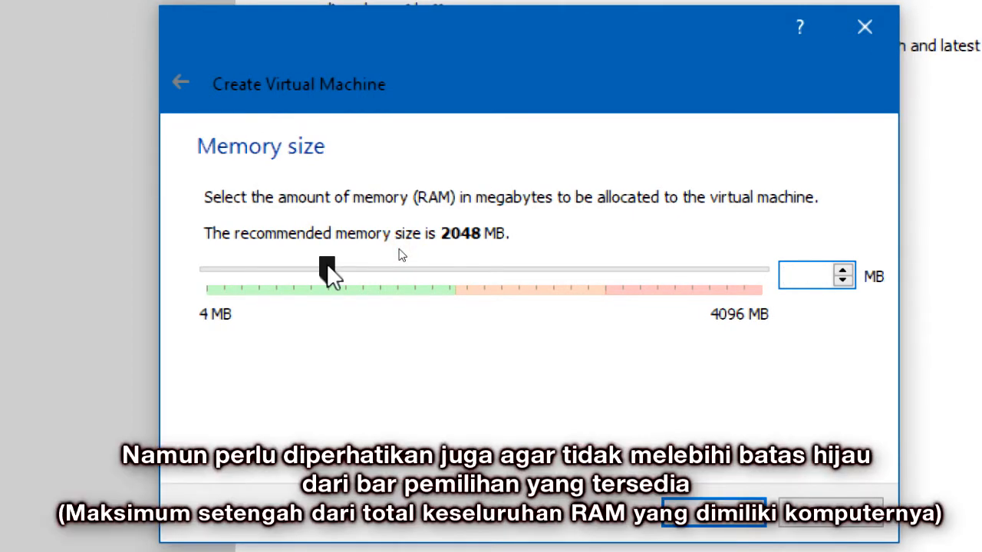
Step: Enter 892 MB of memory and proceed to the Hard disk page
left_click_drag(328, 270, 337, 299)
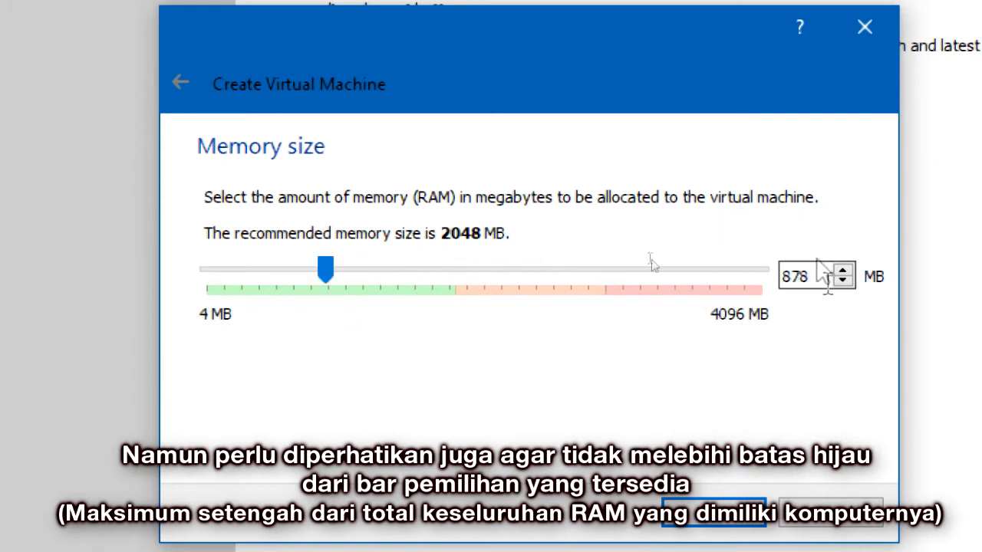
key("BackSpace")
key("BackSpace")
key("BackSpace")
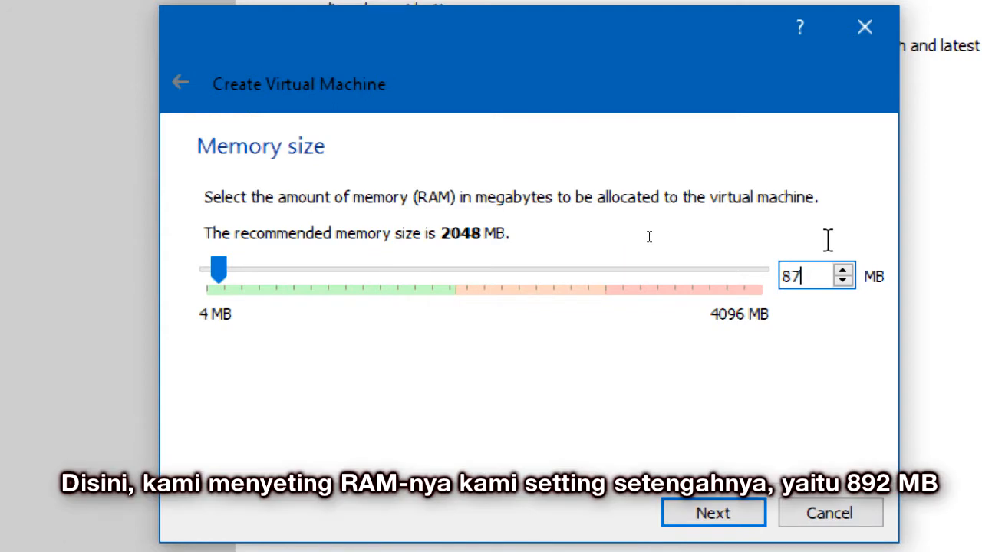
type("892")
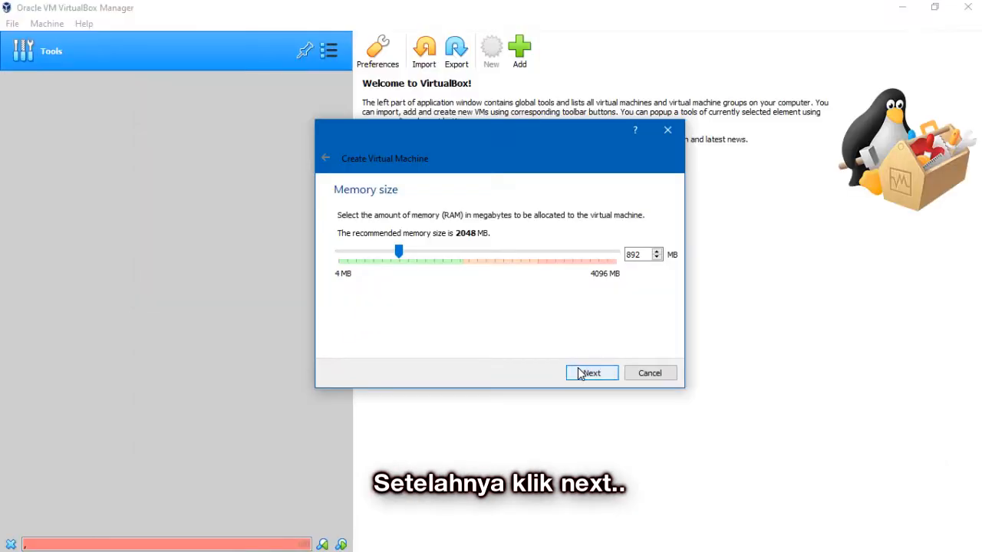
left_click(688, 512)
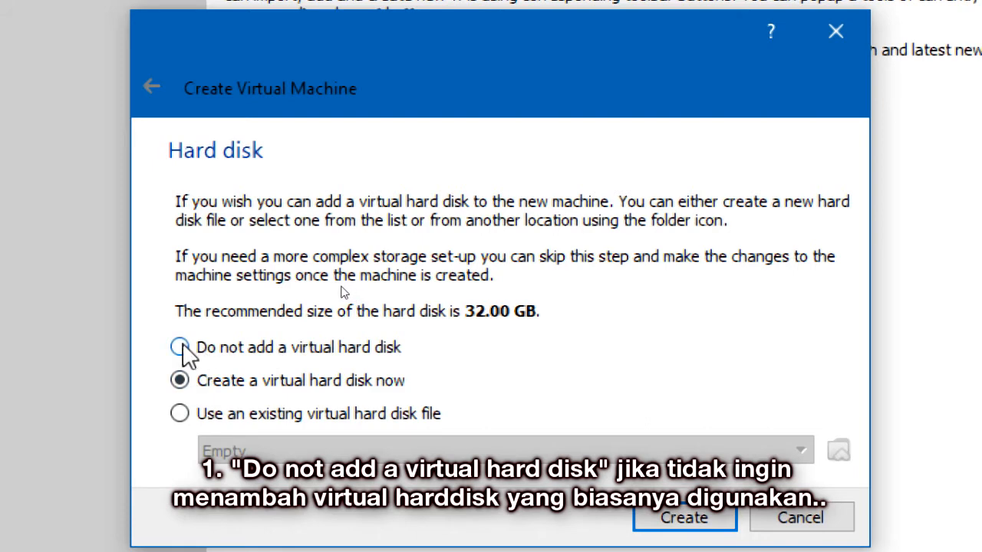
Step: Compare the hard disk options, then confirm 'Create a virtual hard disk now'
left_click(181, 349)
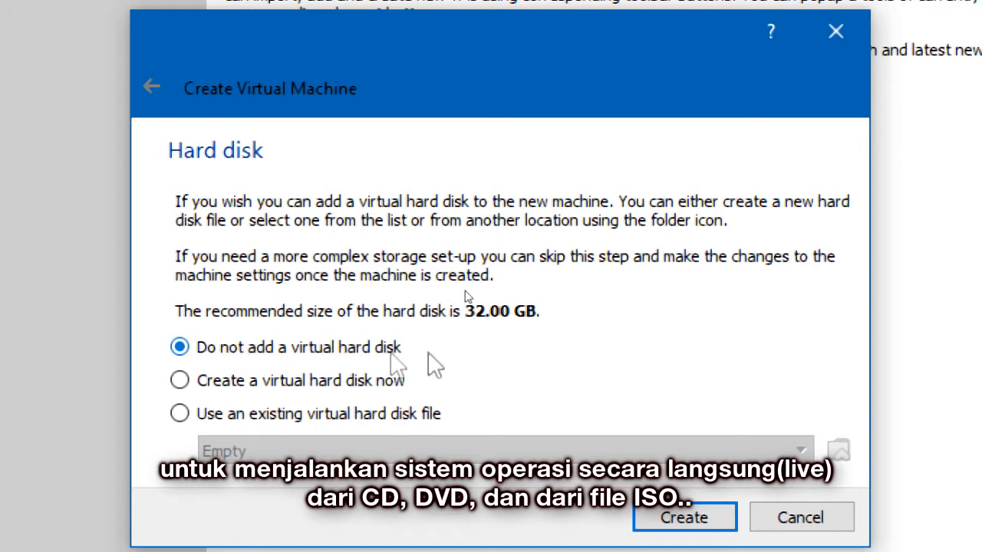
left_click(255, 384)
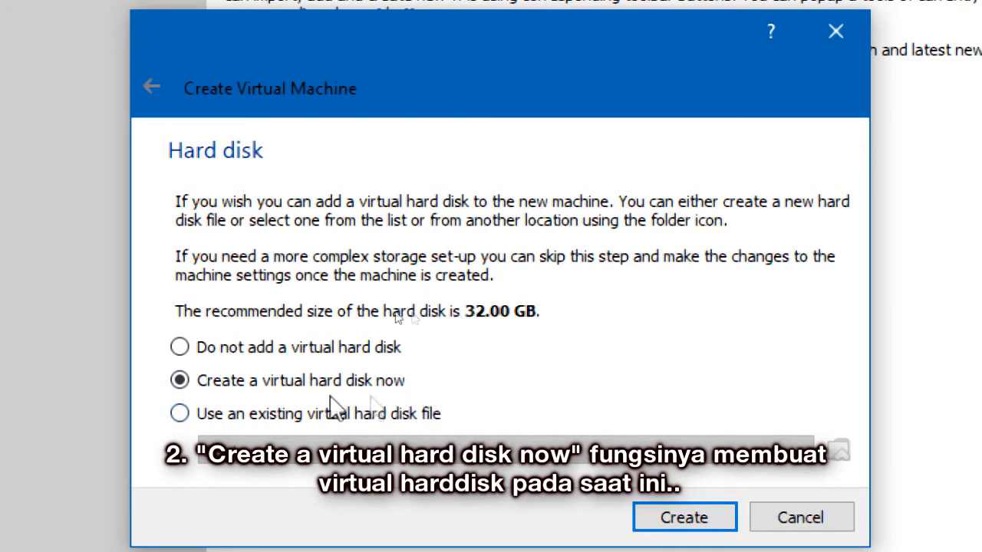
left_click(179, 414)
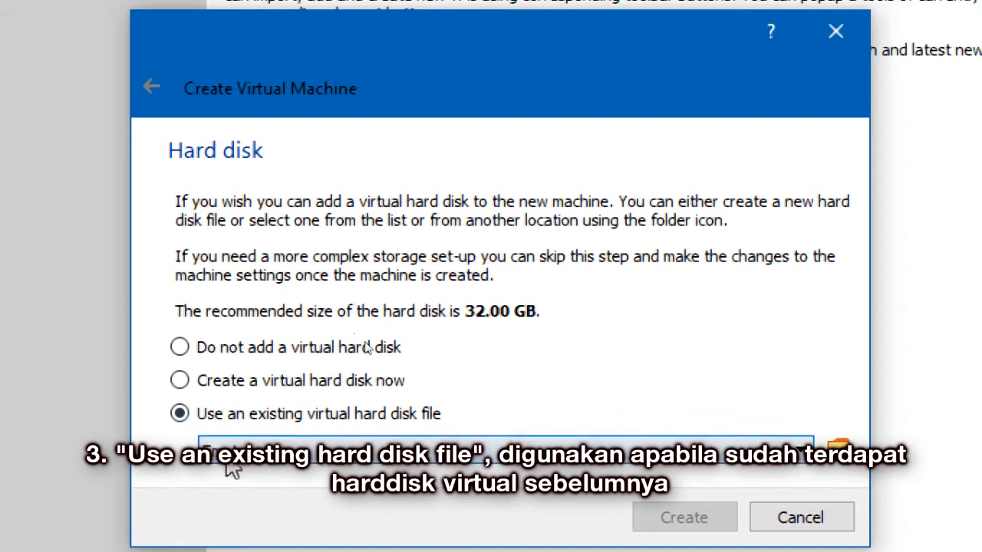
left_click(180, 381)
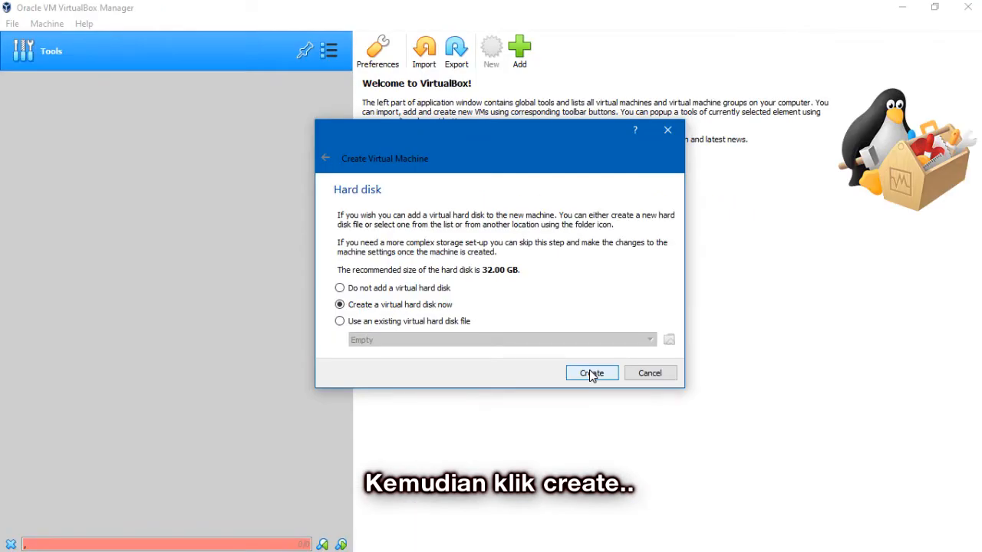
left_click(685, 517)
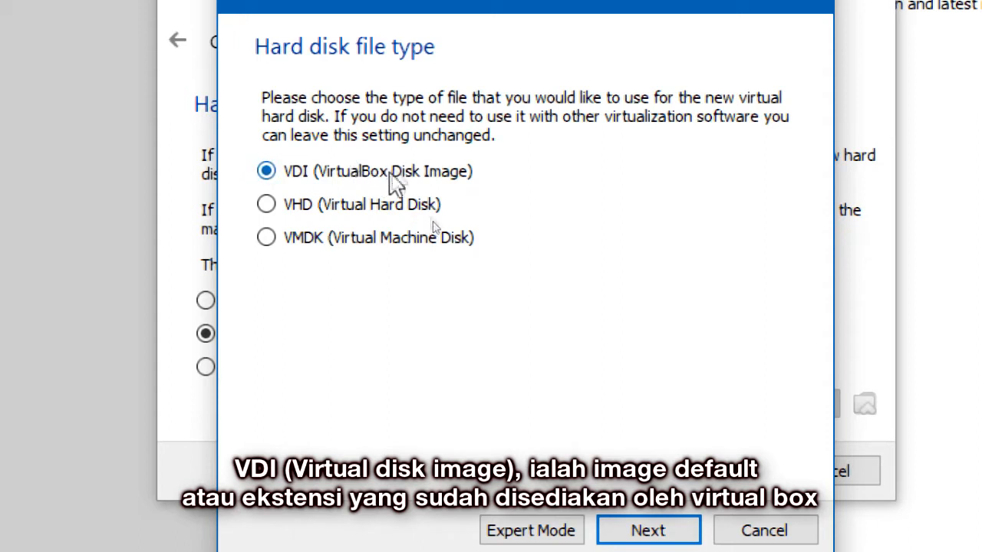
Step: Compare VHD and VMDK, then keep VDI (VirtualBox Disk Image) and continue
left_click(266, 204)
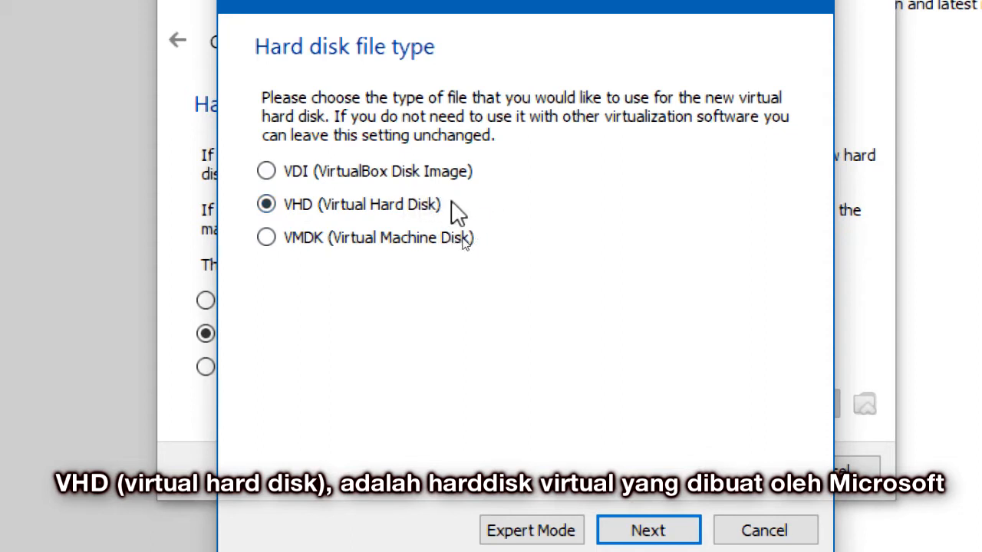
left_click(266, 238)
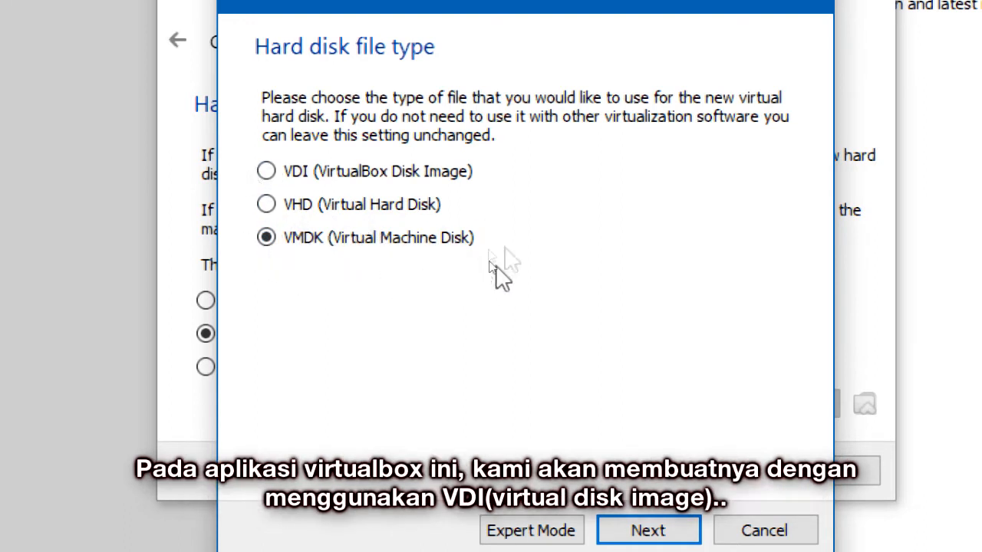
left_click(266, 171)
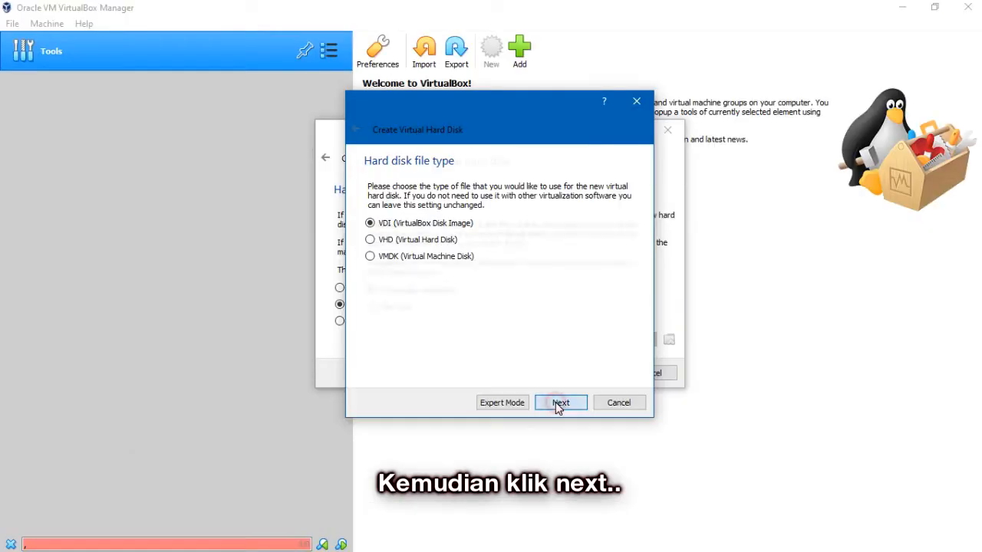
left_click(560, 404)
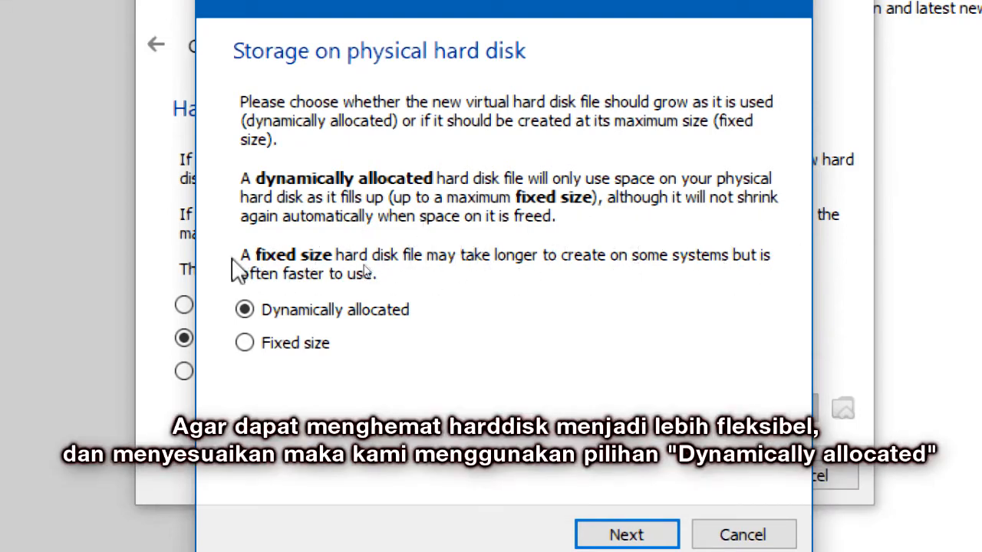
Step: Keep the disk Dynamically allocated instead of Fixed size and continue
left_click(246, 345)
left_click(244, 309)
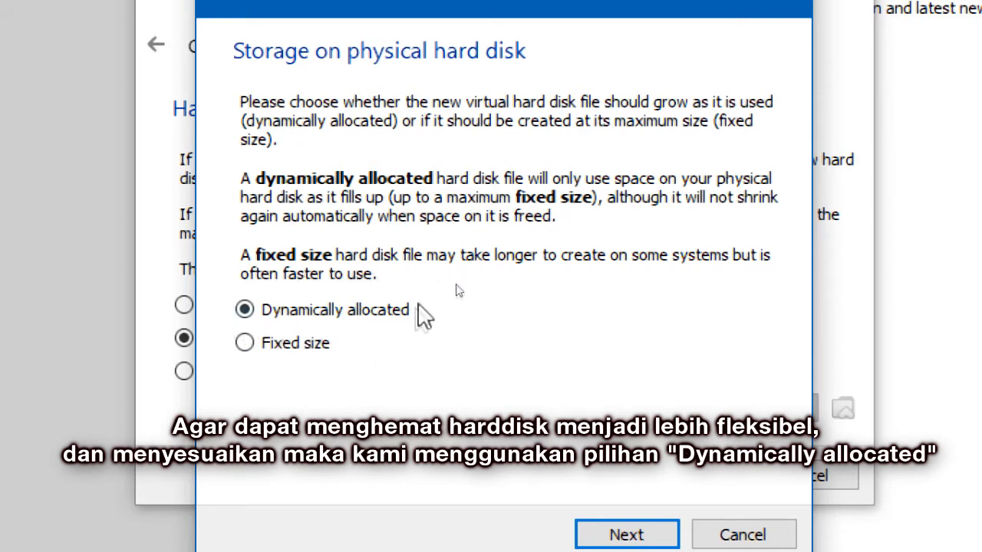
left_click(244, 343)
left_click(244, 309)
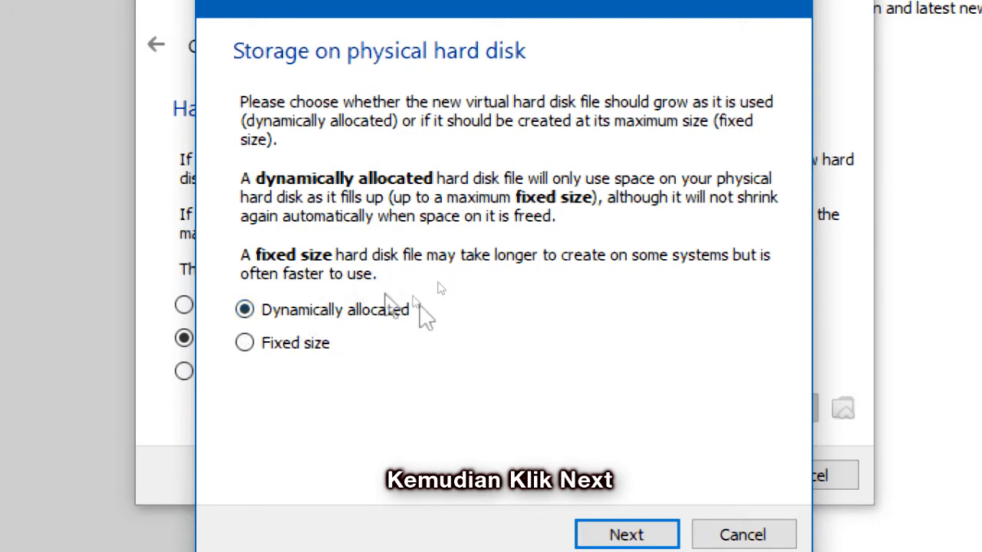
left_click(620, 523)
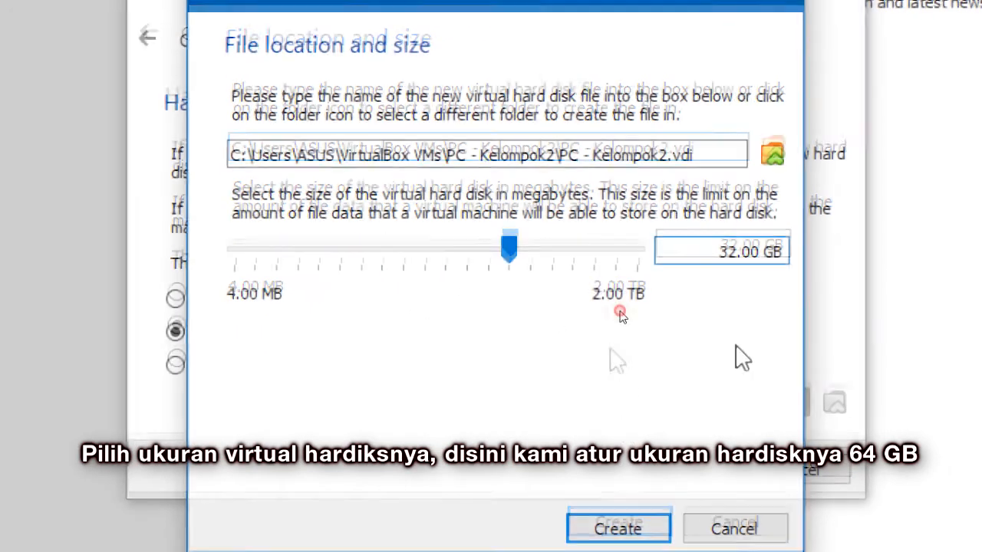
Step: Change the disk size from 32 to 64 GB and create the machine
left_click(729, 252)
key("BackSpace")
key("BackSpace")
type("64")
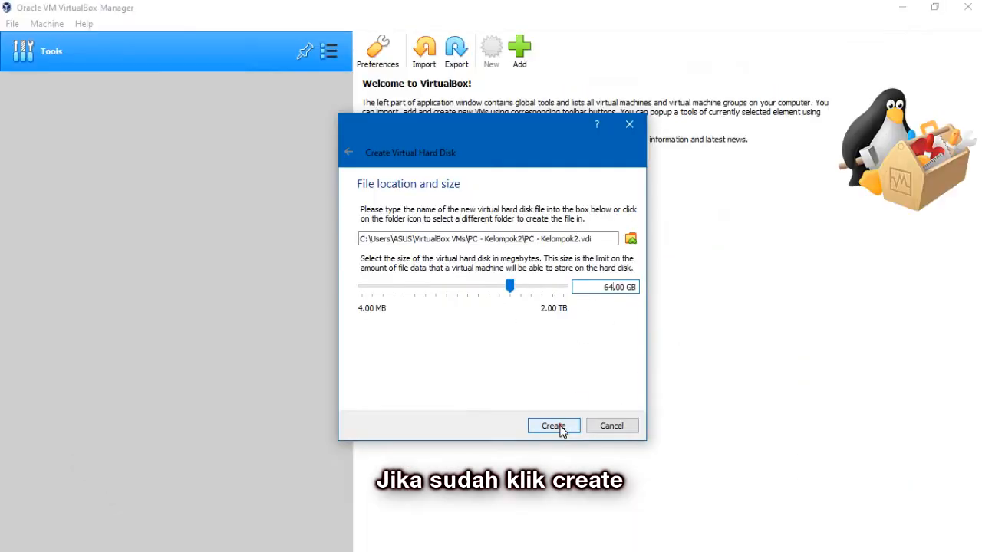
left_click(630, 536)
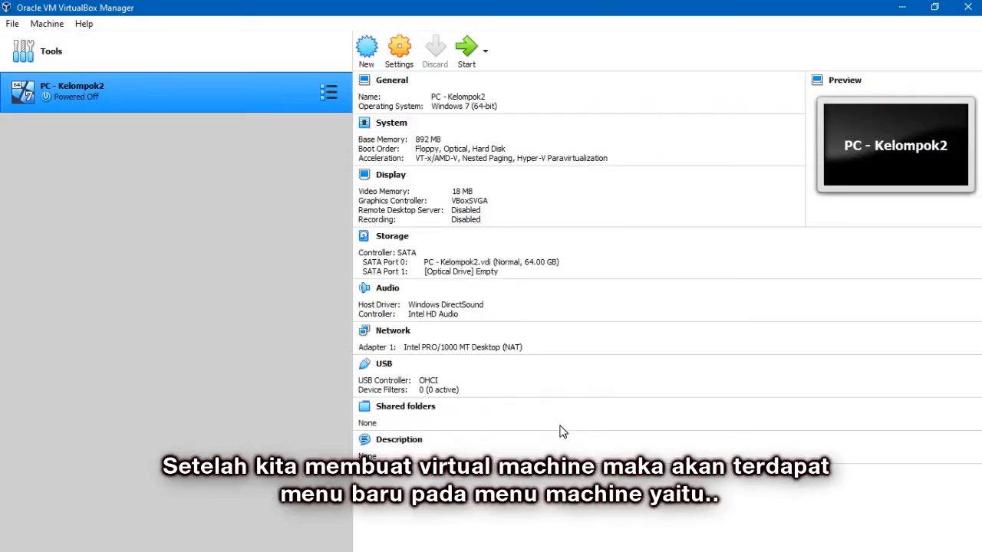
Step: Look through the Machine menu, then open the PC - Kelompok2 Settings
left_click(48, 24)
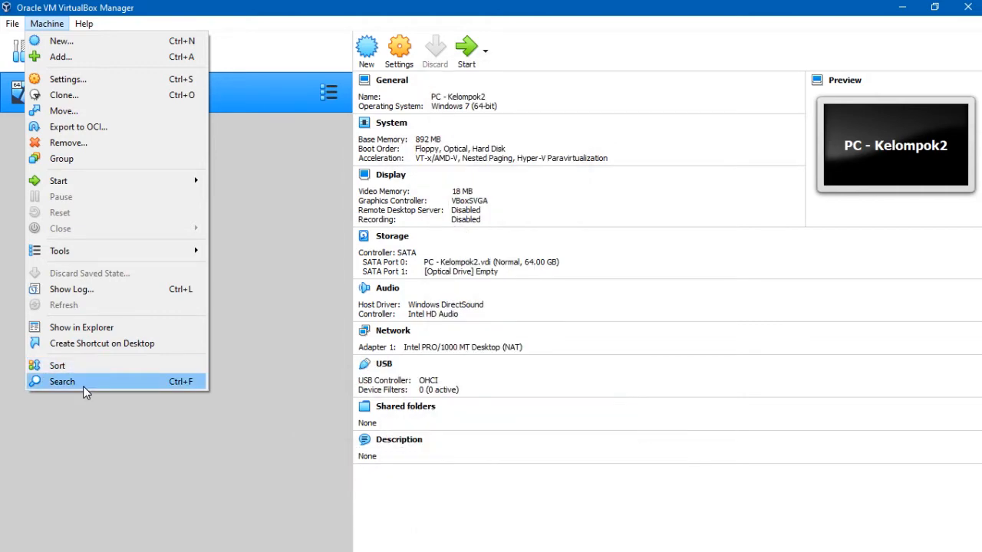
left_click(280, 256)
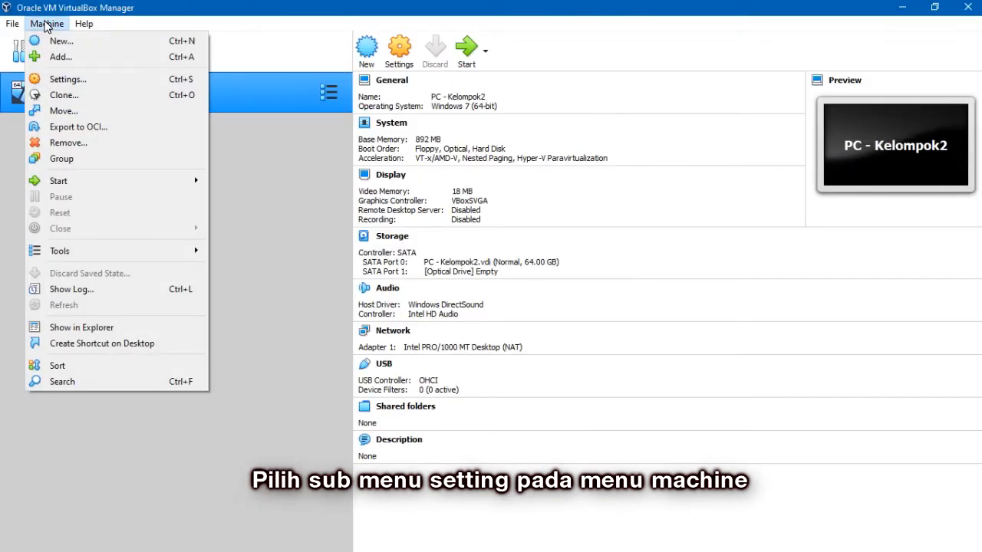
left_click(62, 78)
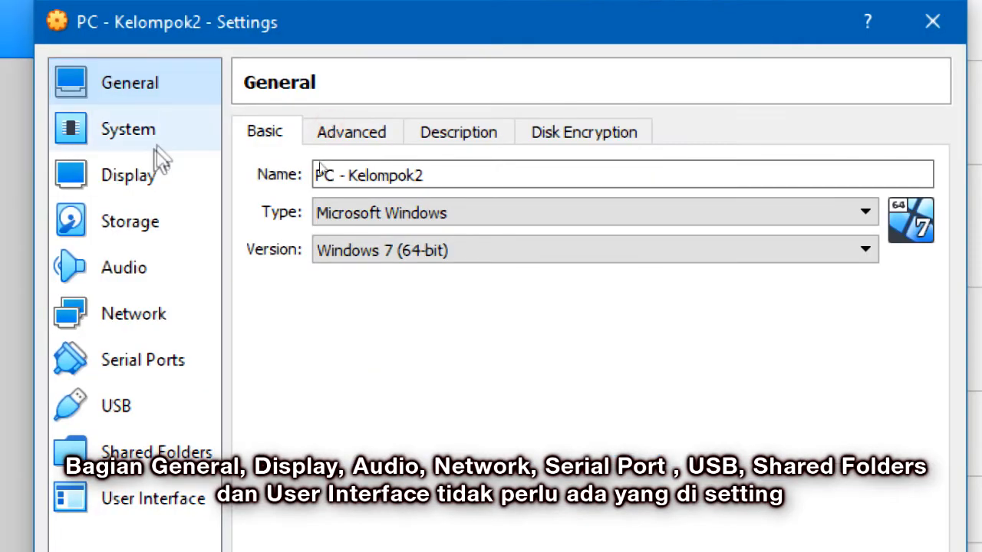
Step: Browse Display, Audio, Network, Serial Ports, USB, Shared Folders, User Interface and Storage, ending on System
left_click(323, 174)
left_click(154, 268)
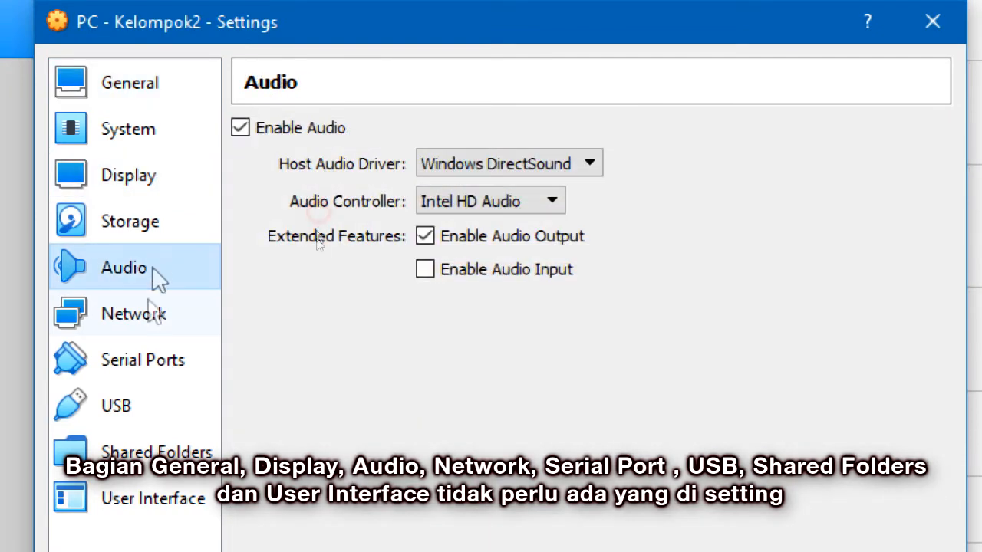
left_click(153, 316)
left_click(142, 361)
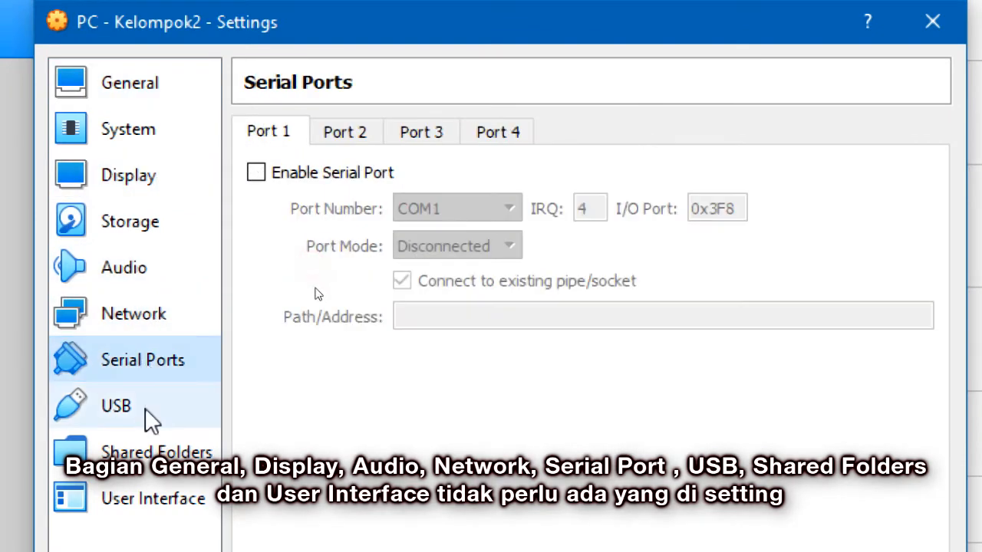
left_click(146, 411)
left_click(138, 461)
left_click(132, 502)
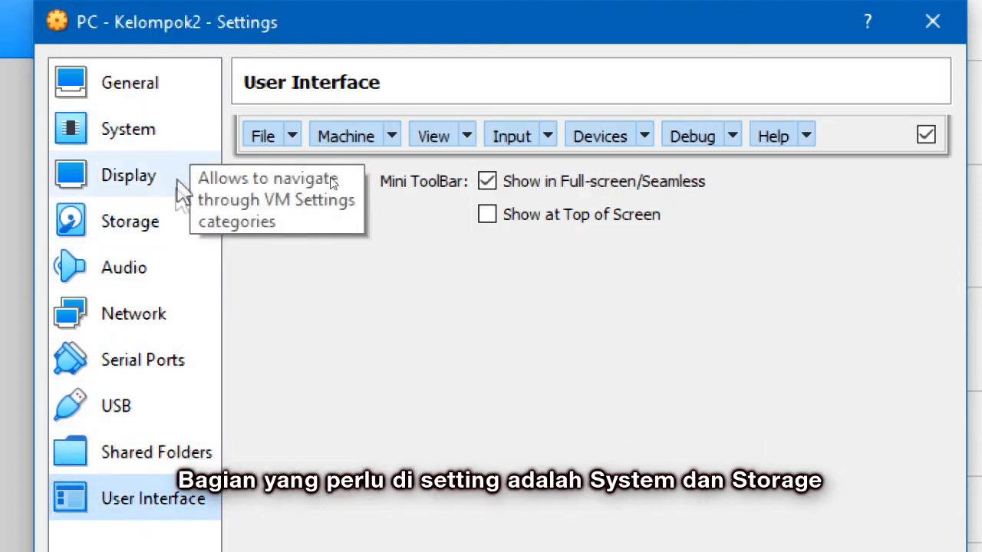
left_click(173, 144)
left_click(175, 224)
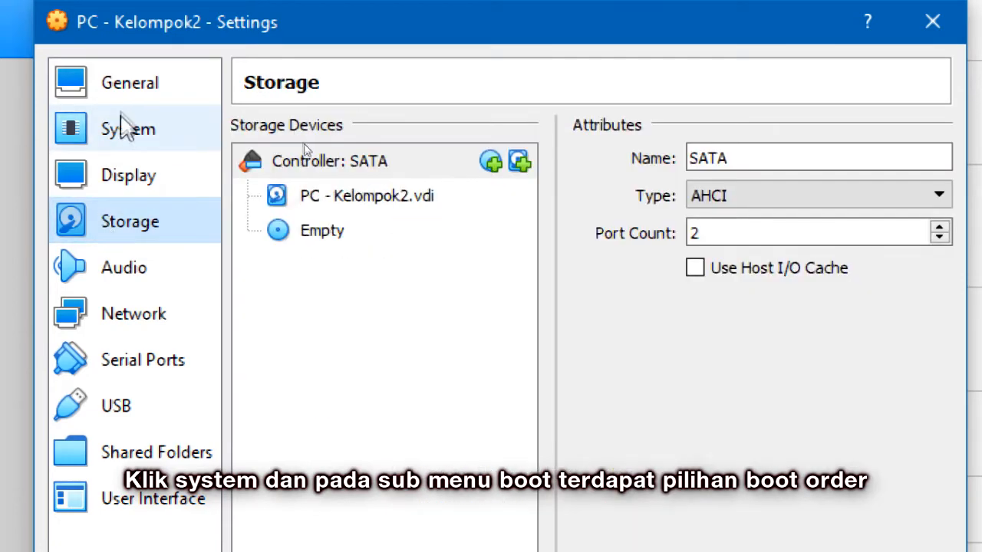
left_click(125, 131)
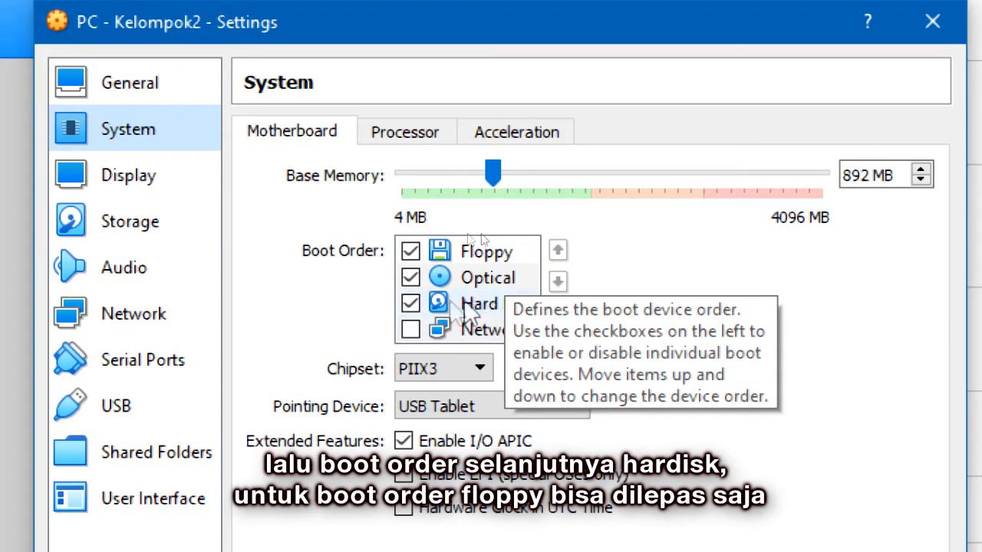
Step: Remove Floppy from the boot order and enable PAE/NX on the Processor tab
left_click(410, 254)
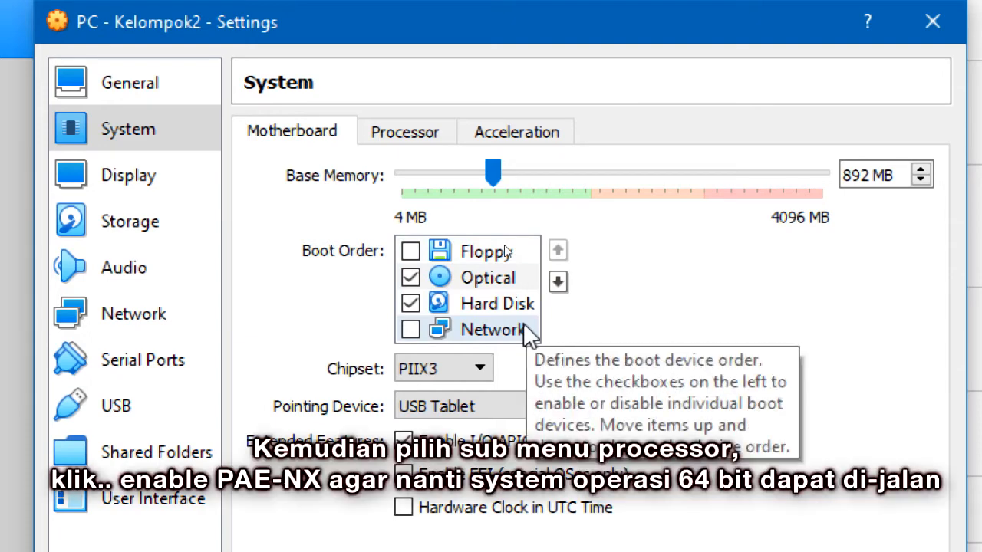
left_click(403, 138)
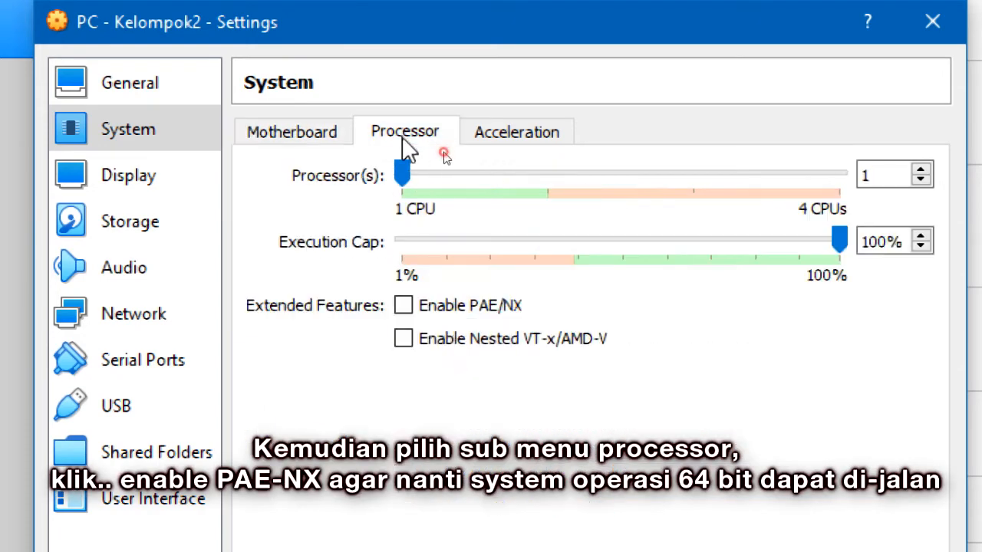
left_click(403, 305)
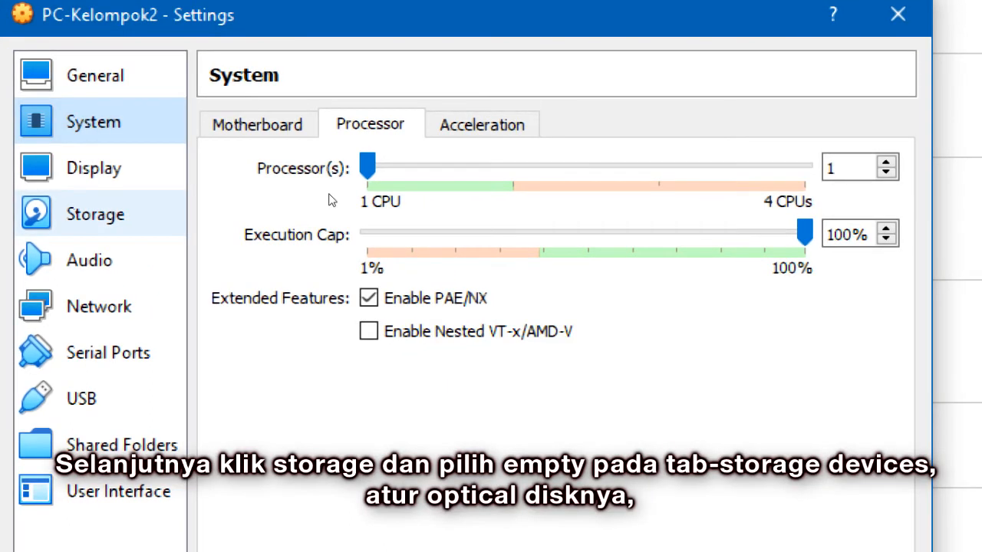
Step: Attach ubuntu-18.04.5-desktop-amd64 (3).iso to the empty optical drive slot in Storage
left_click(96, 214)
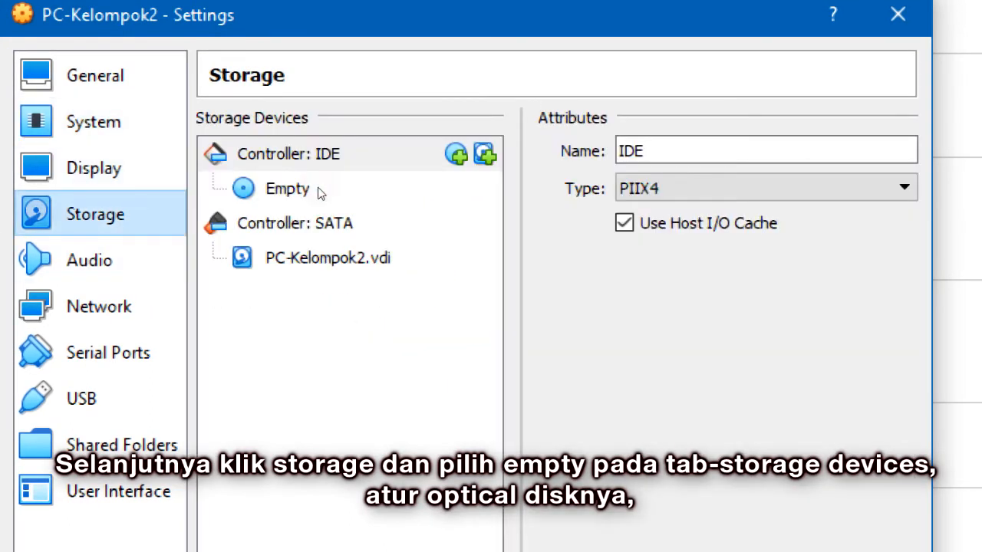
left_click(398, 189)
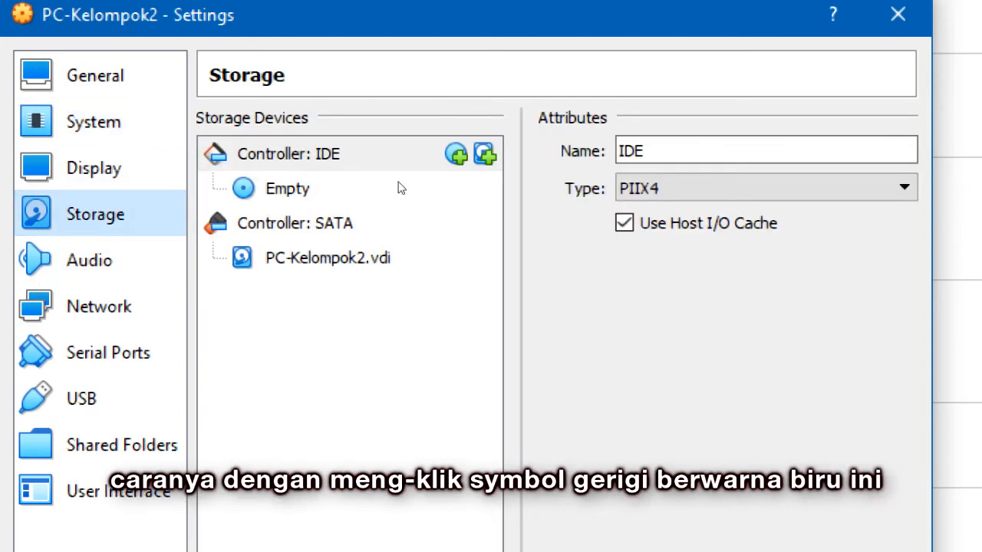
left_click(398, 188)
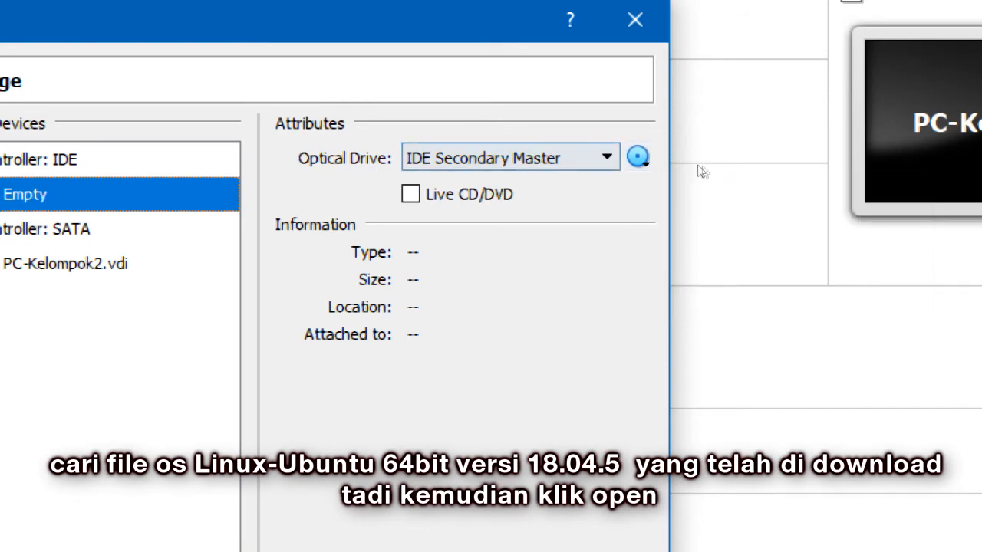
left_click(639, 157)
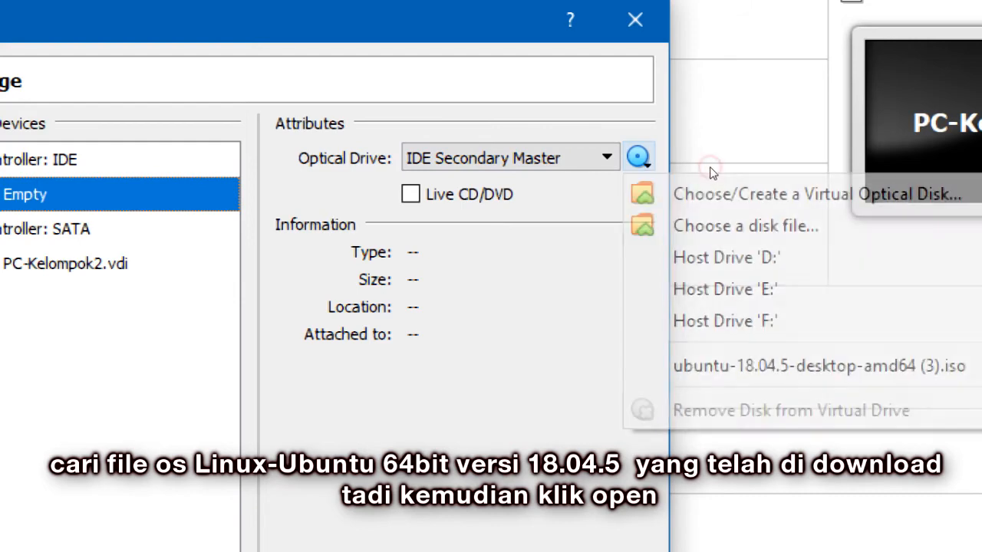
left_click(761, 203)
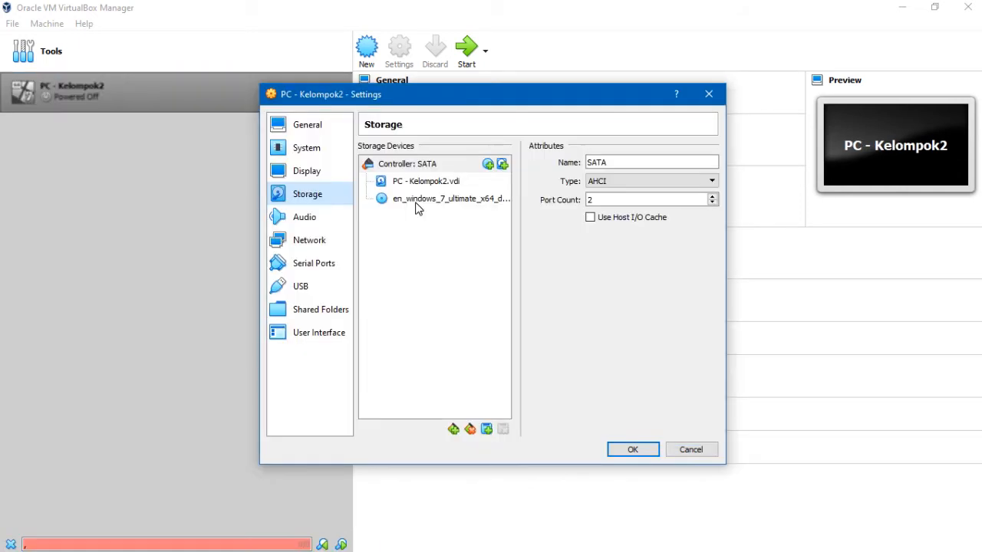
left_click(416, 204)
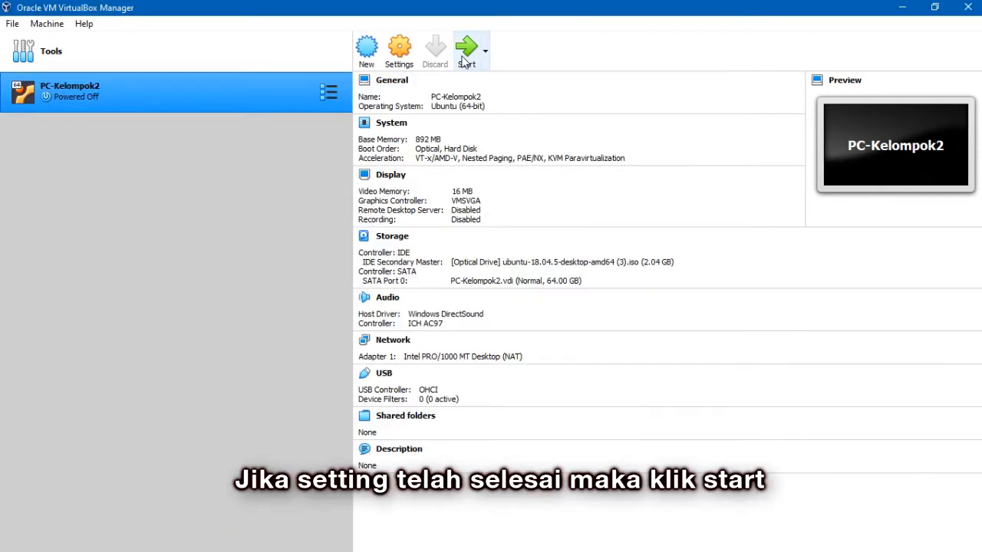
Step: Start PC-Kelompok2 with the Ubuntu ISO chosen as the start-up disk
left_click(465, 53)
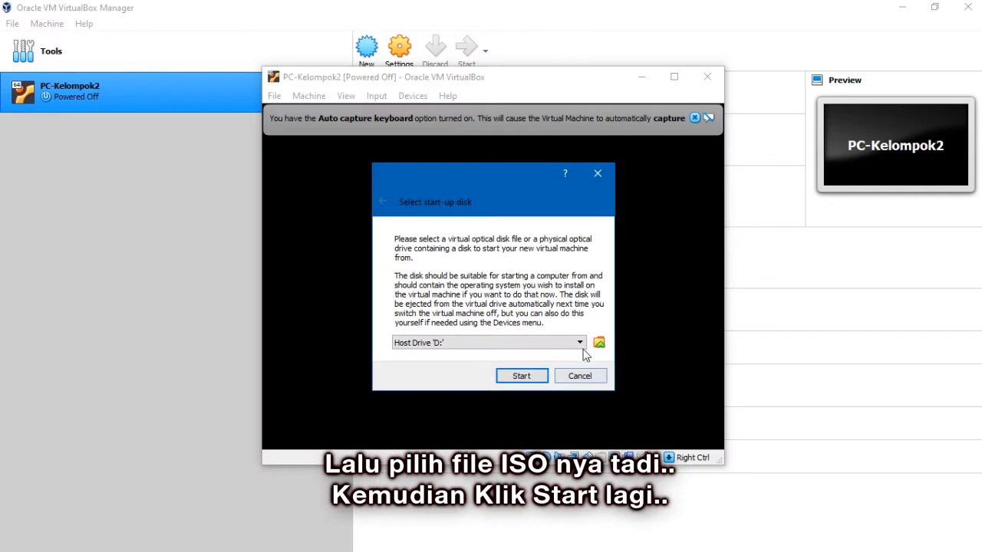
left_click(582, 343)
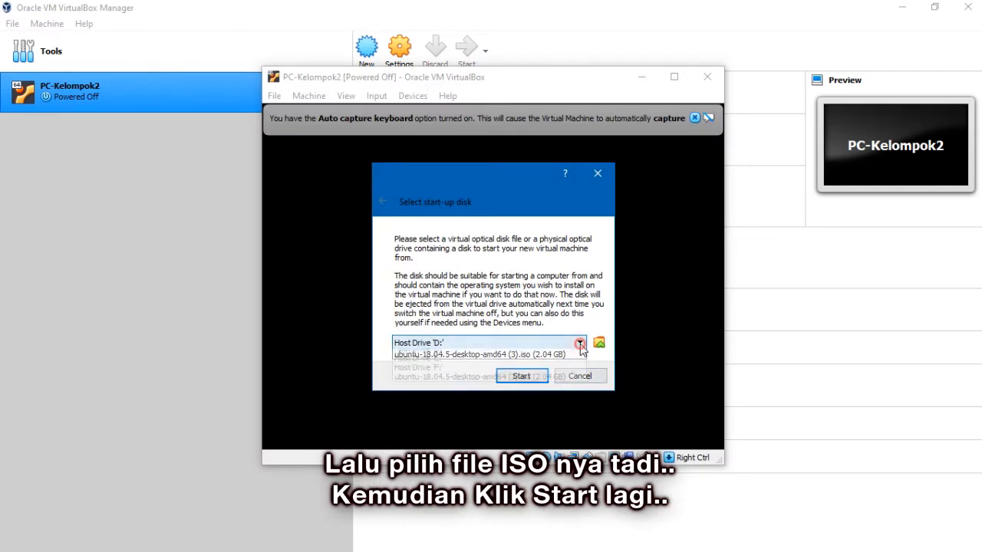
left_click(564, 383)
left_click(523, 376)
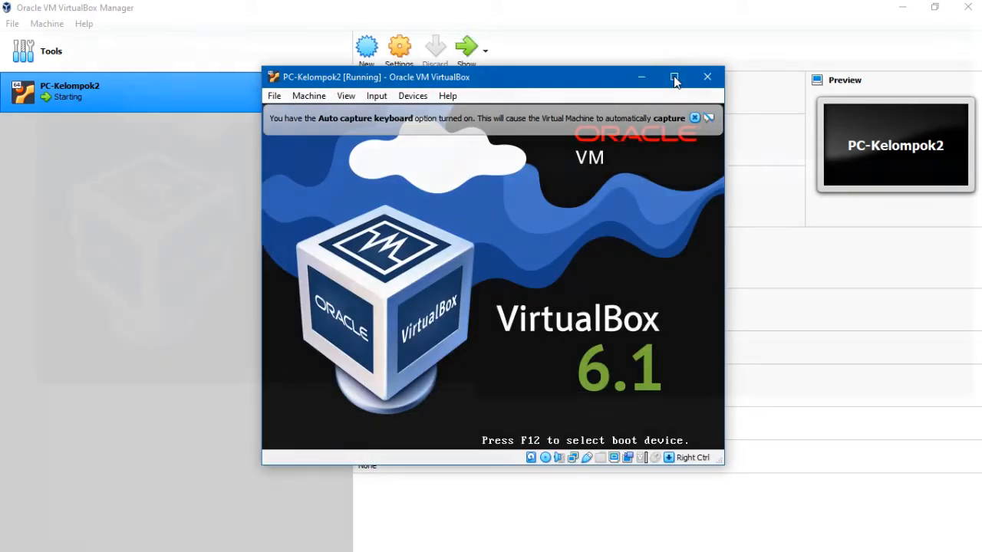
Step: Maximize the VM window and dismiss the keyboard and mouse notices
left_click(674, 77)
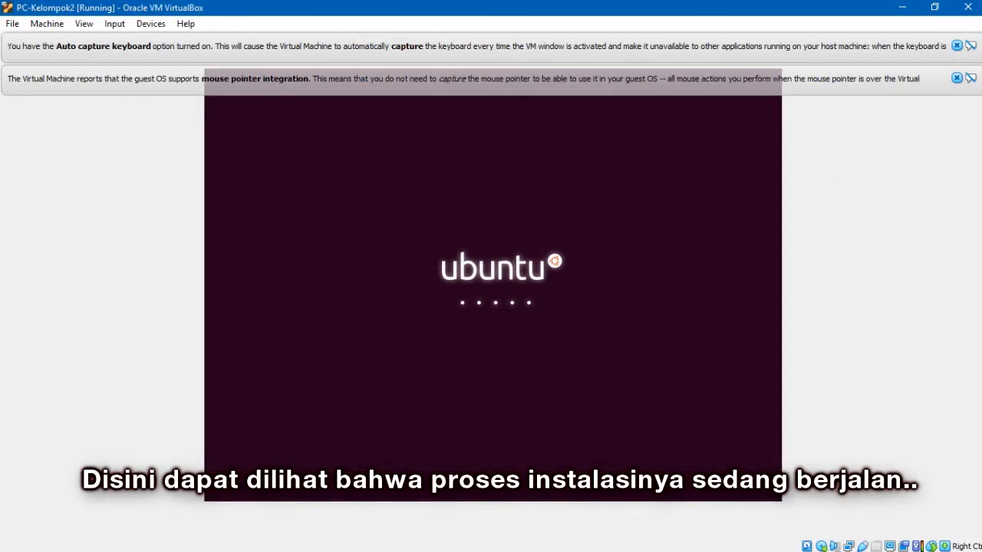
left_click(957, 45)
left_click(956, 45)
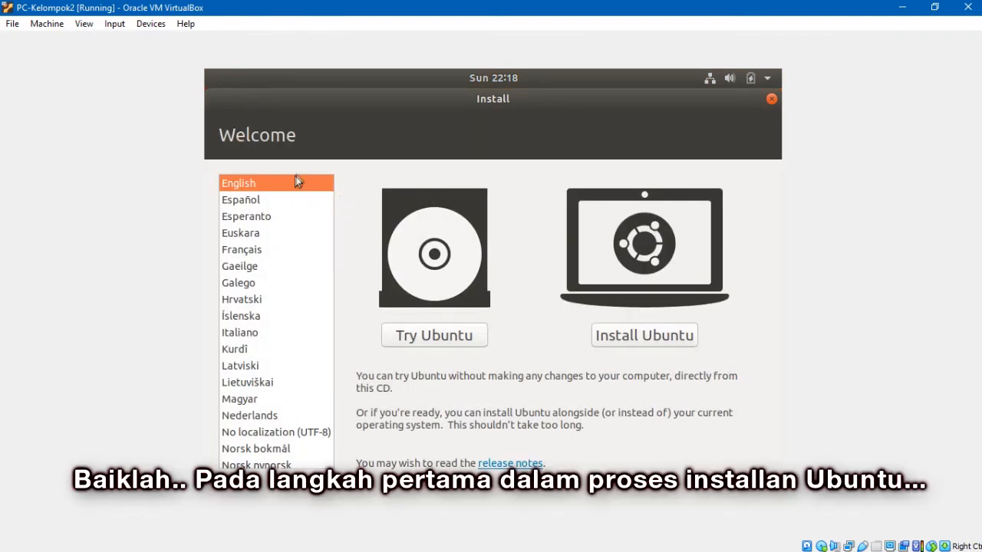
Step: Select Bahasa Indonesia as the installer language and choose Pasang Ubuntu
scroll(303, 208, "down", 3)
scroll(299, 258, "down", 12)
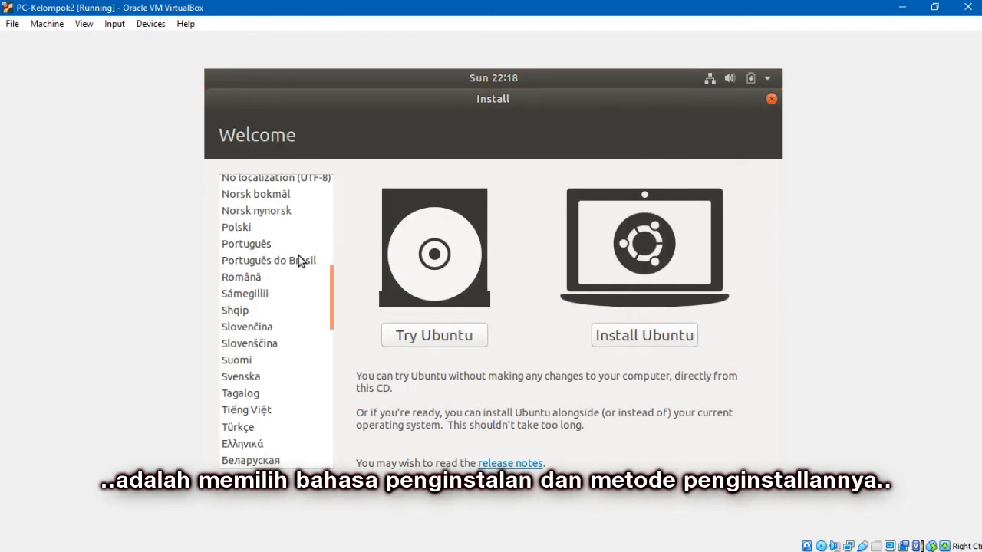
scroll(308, 322, "down", 2)
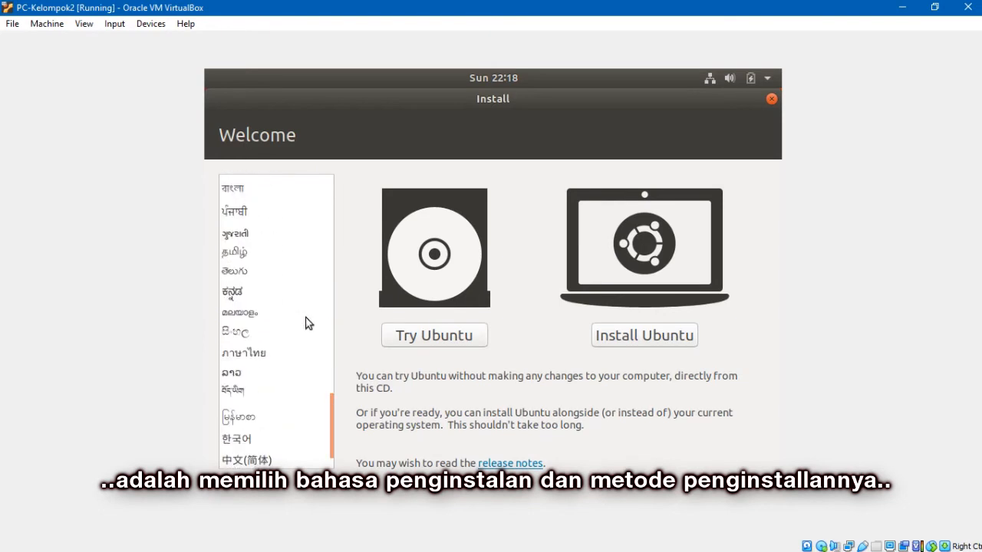
scroll(307, 324, "down", 1)
scroll(311, 318, "up", 10)
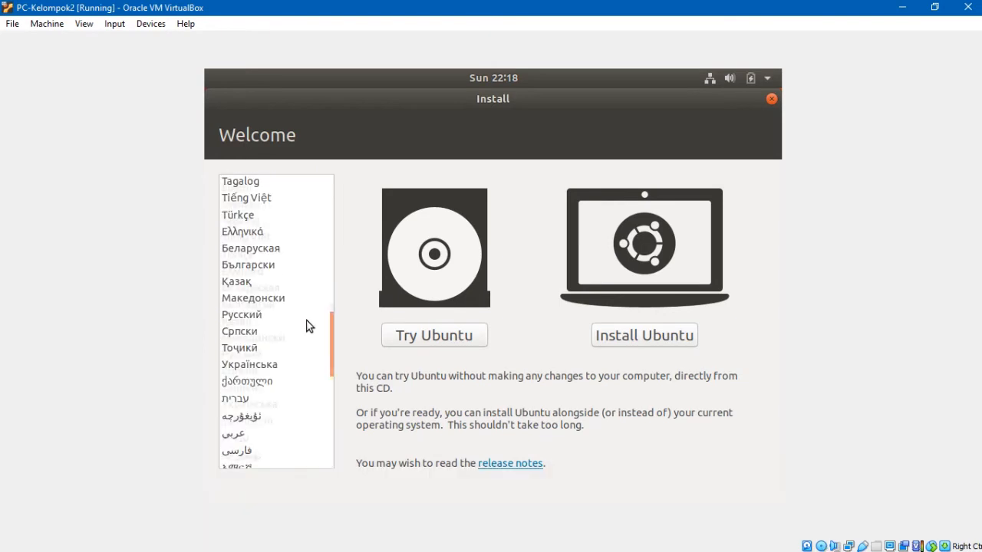
scroll(321, 299, "up", 8)
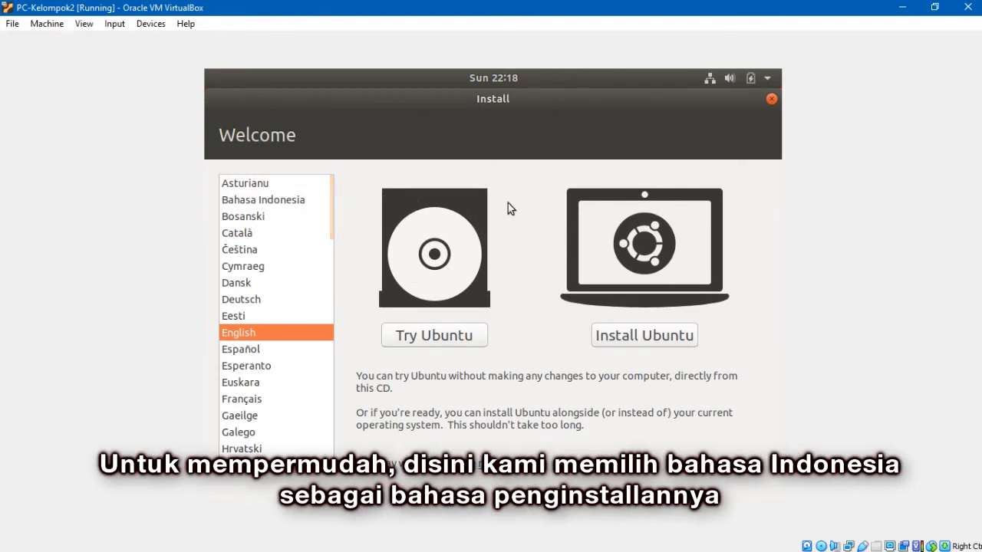
left_click(290, 199)
left_click(298, 201)
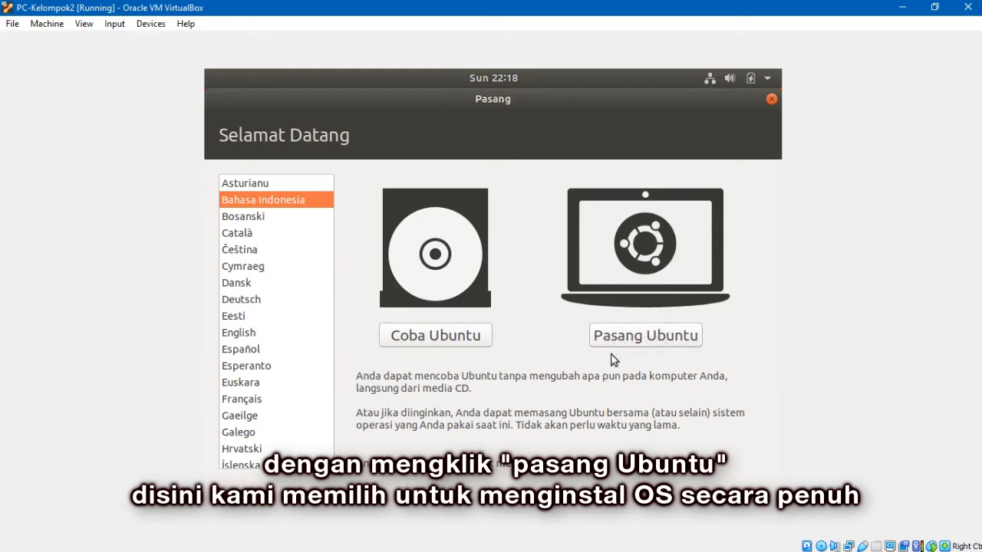
left_click(668, 335)
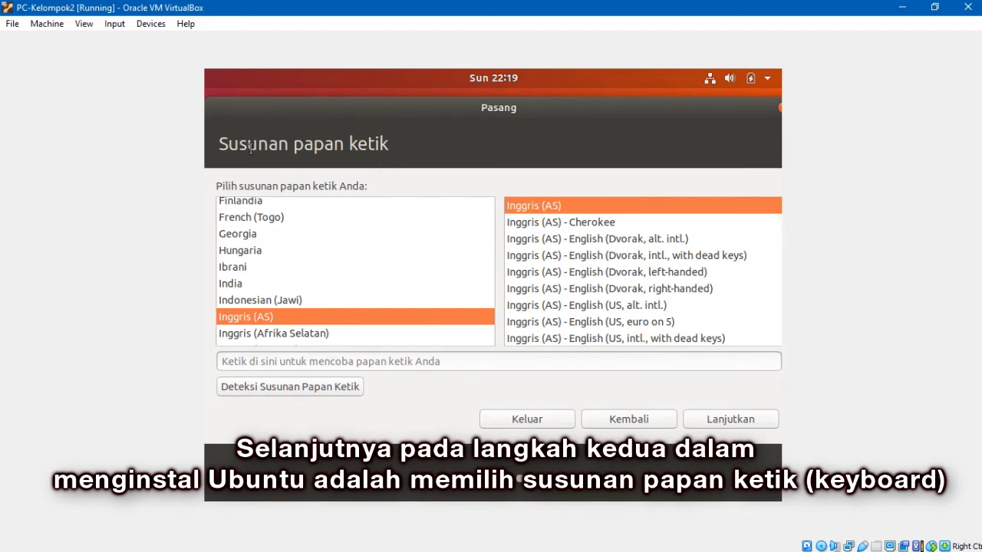
Step: Keep the Inggris (AS) keyboard layout and continue to the next step
scroll(357, 264, "down", 3)
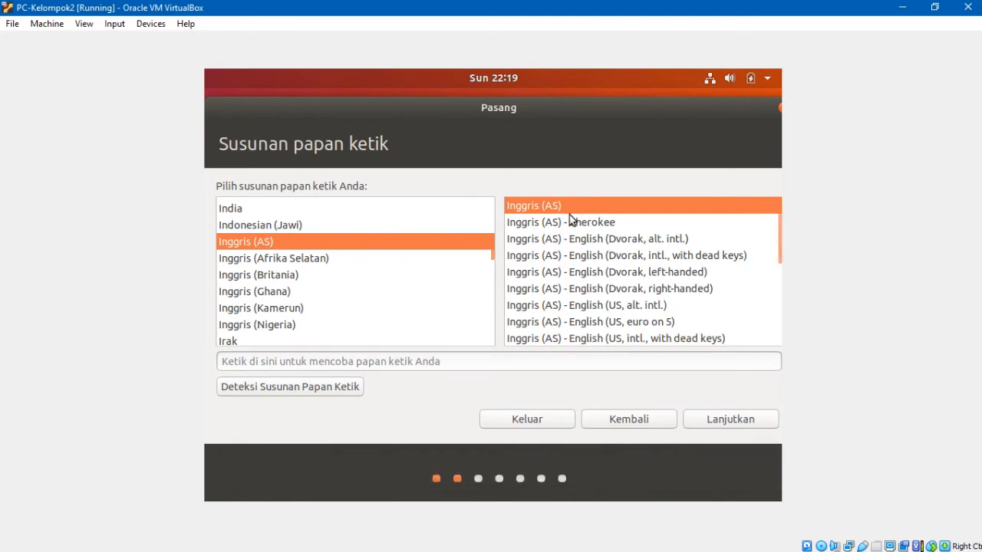
left_click(722, 422)
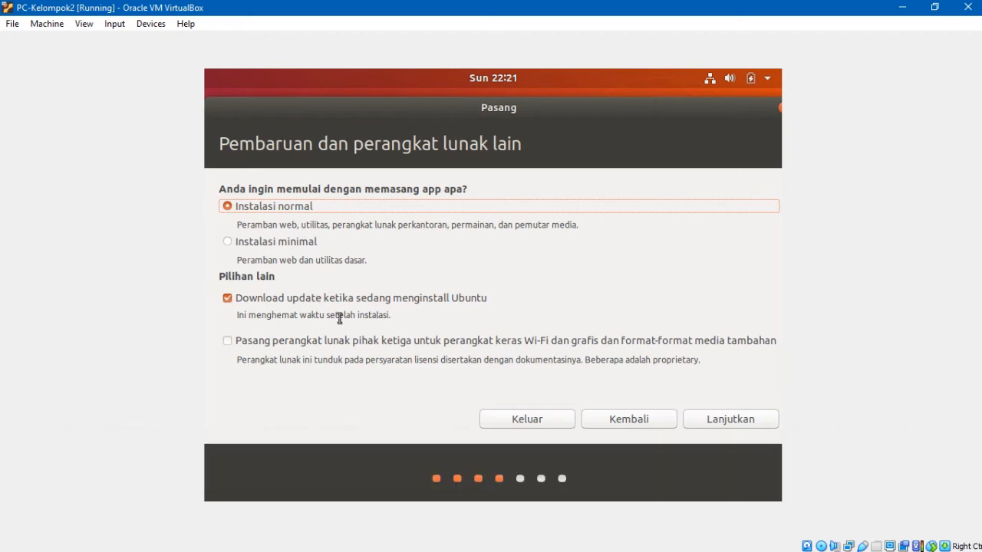
Step: Continue with Instalasi normal and update downloads during installation
left_click(729, 427)
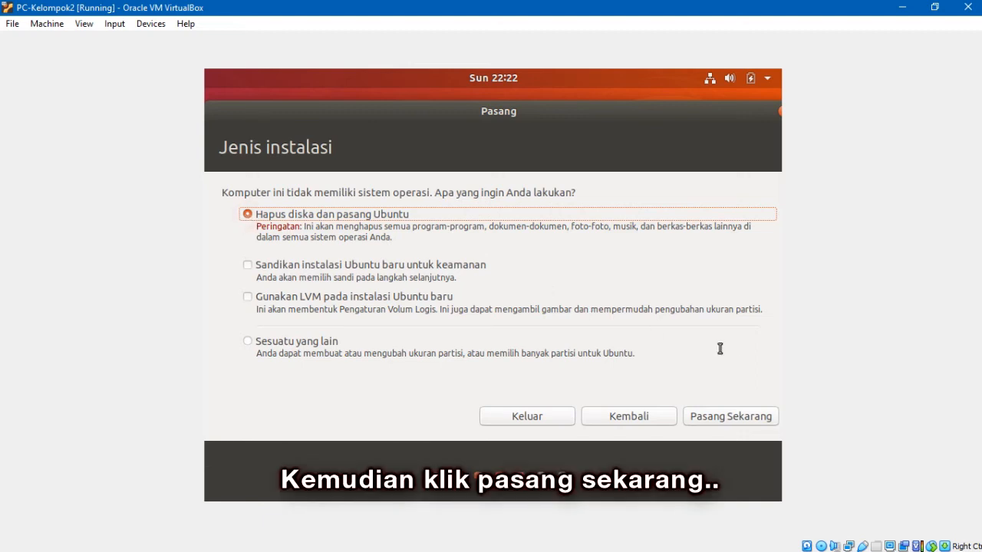
Step: Erase the disk to install Ubuntu and confirm the ext4 partition changes
left_click(730, 417)
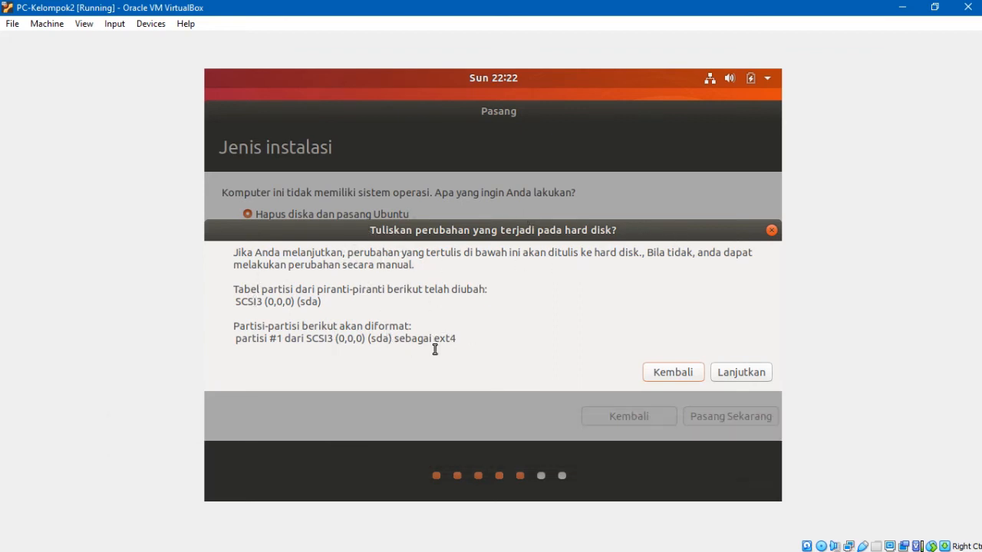
left_click(750, 376)
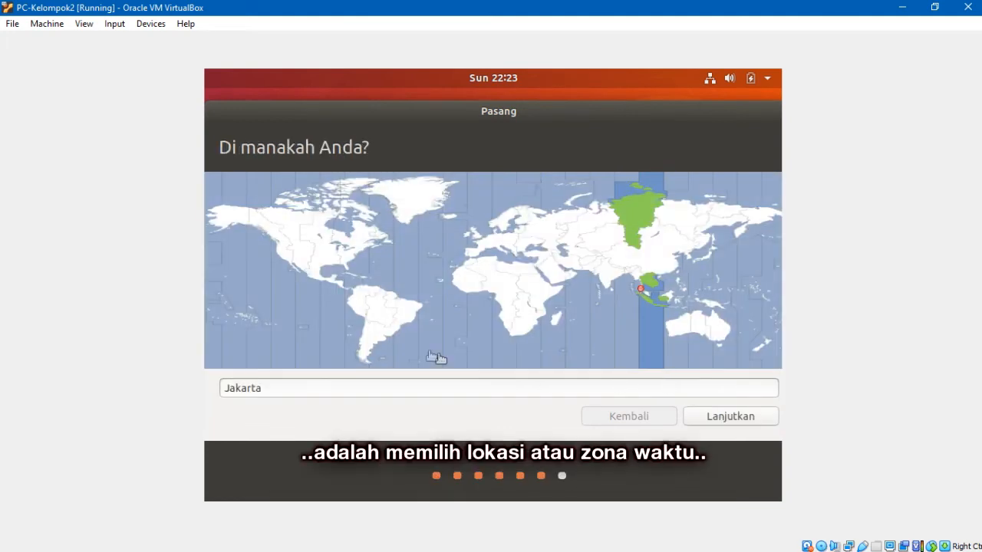
Step: Replace Jakarta with Kota Palembang as the location and continue
left_click(331, 387)
left_click_drag(305, 387, 163, 381)
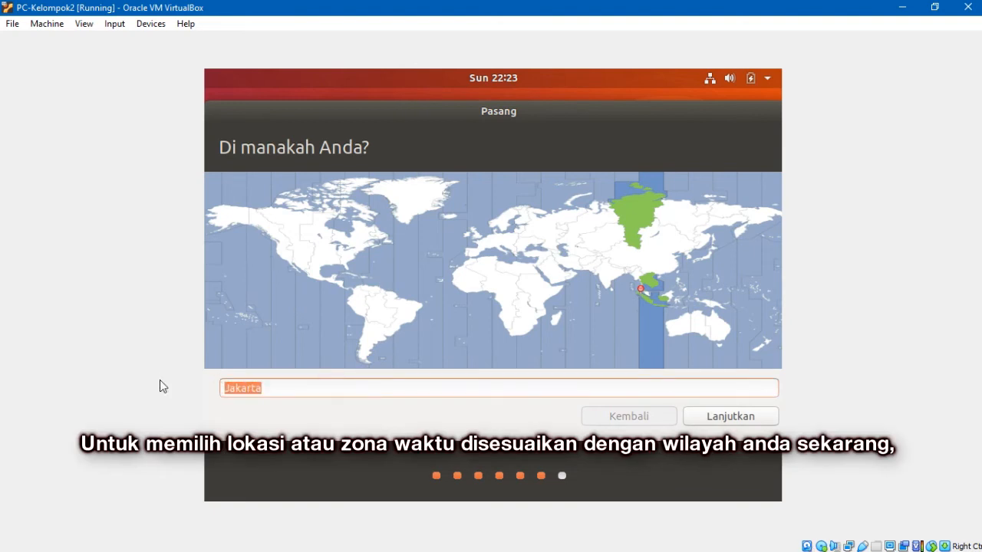
type("Palembang")
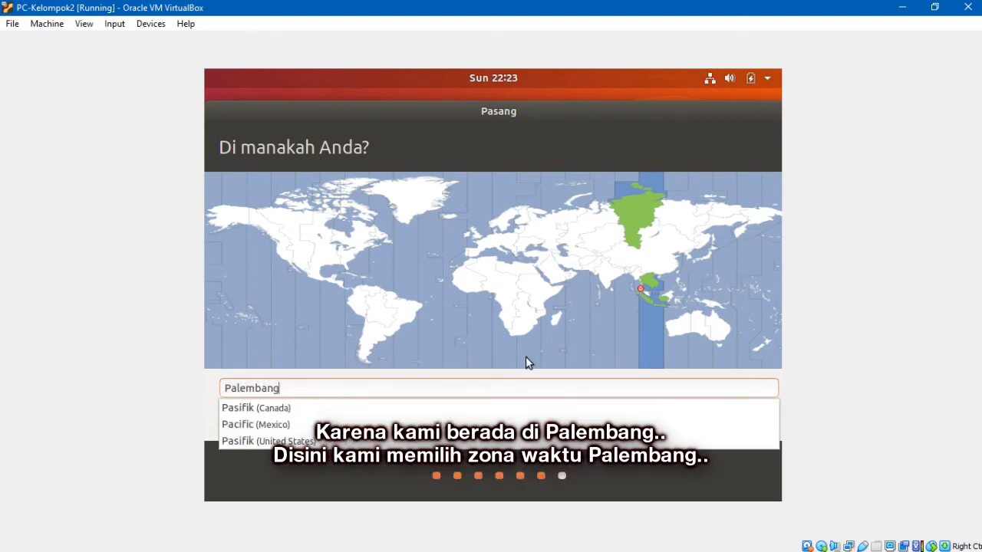
left_click(294, 170)
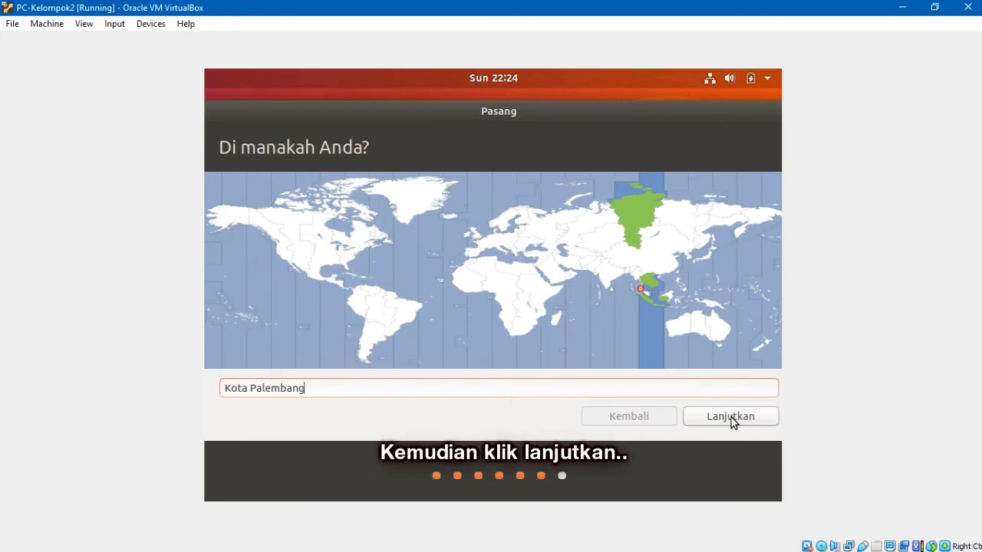
left_click(731, 417)
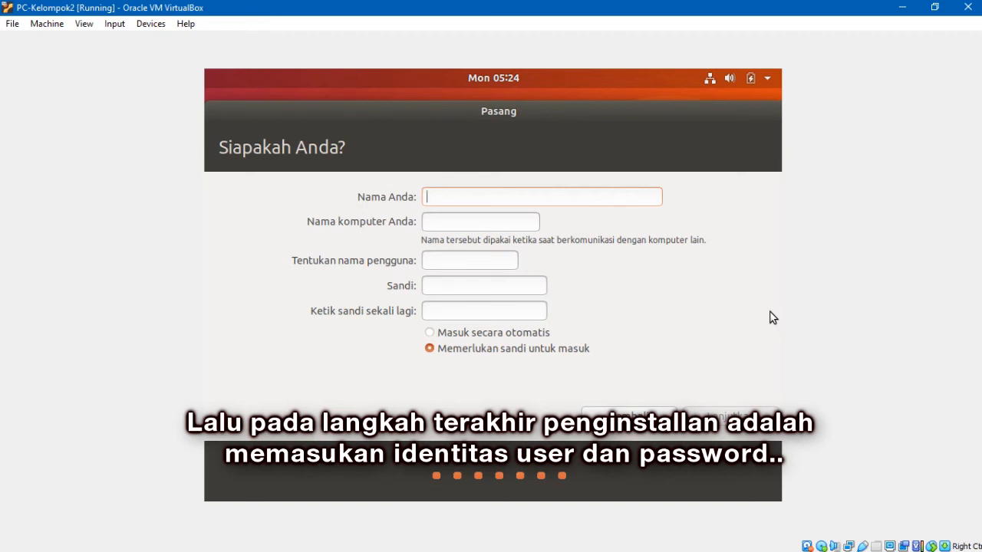
Step: Enter Kelompok2 as the name, set and confirm the login password, and continue
type("K")
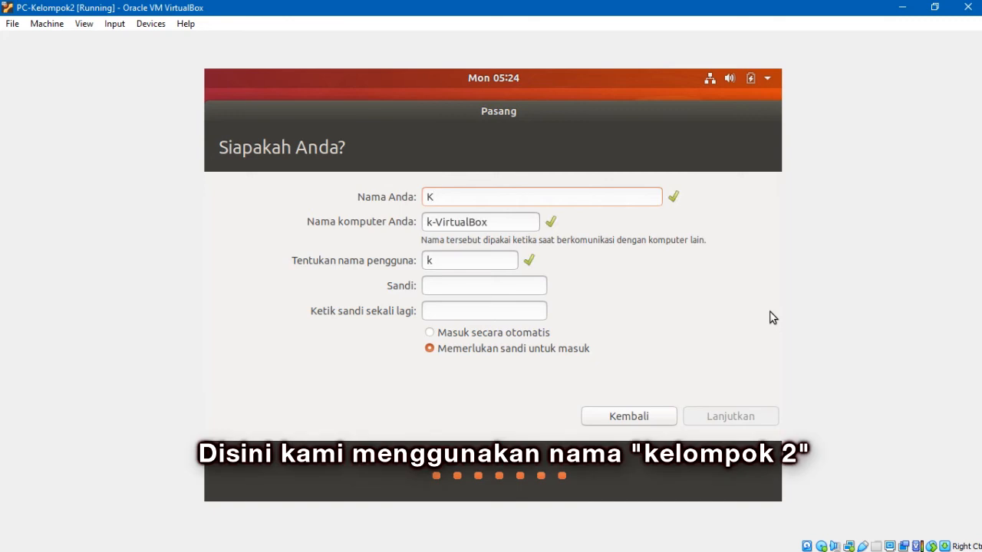
type("elompok2")
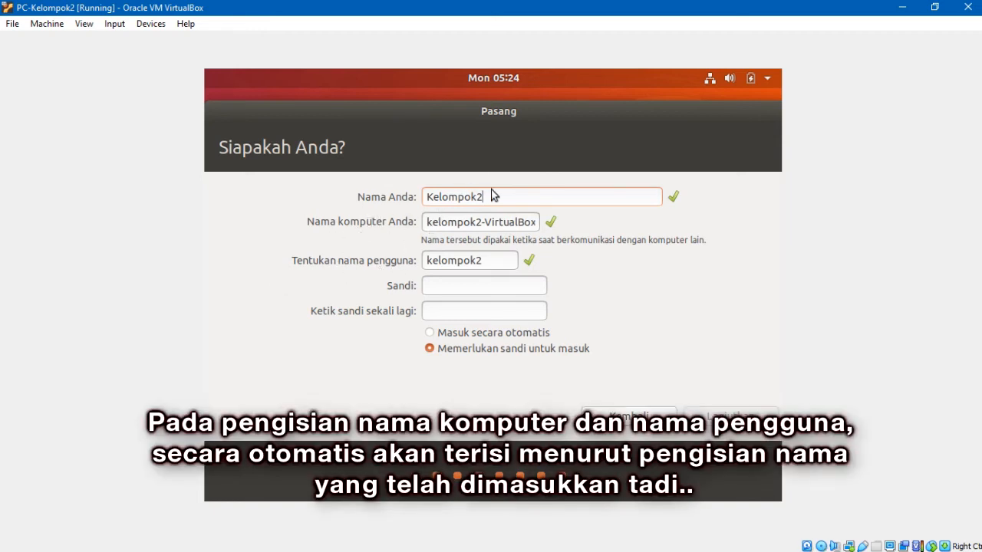
left_click(473, 286)
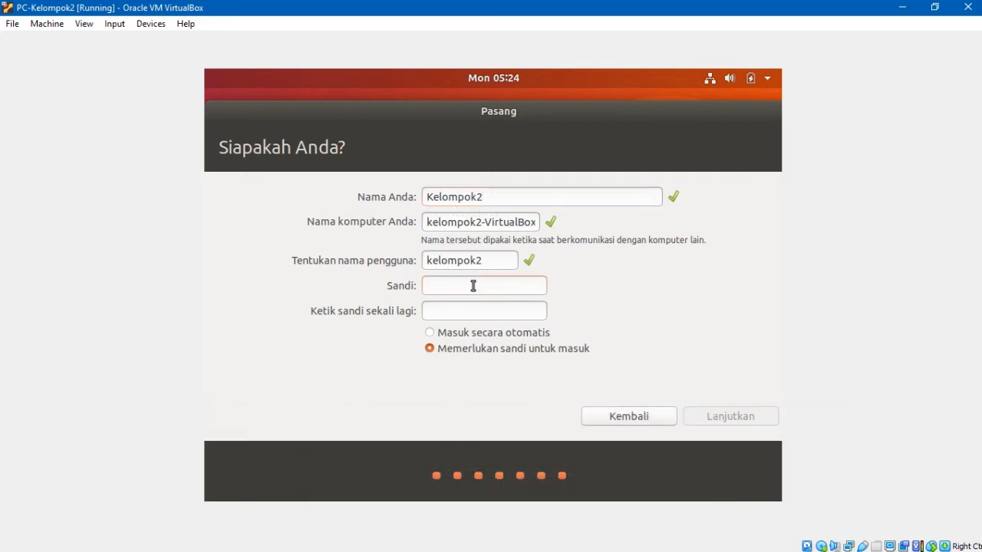
type("********")
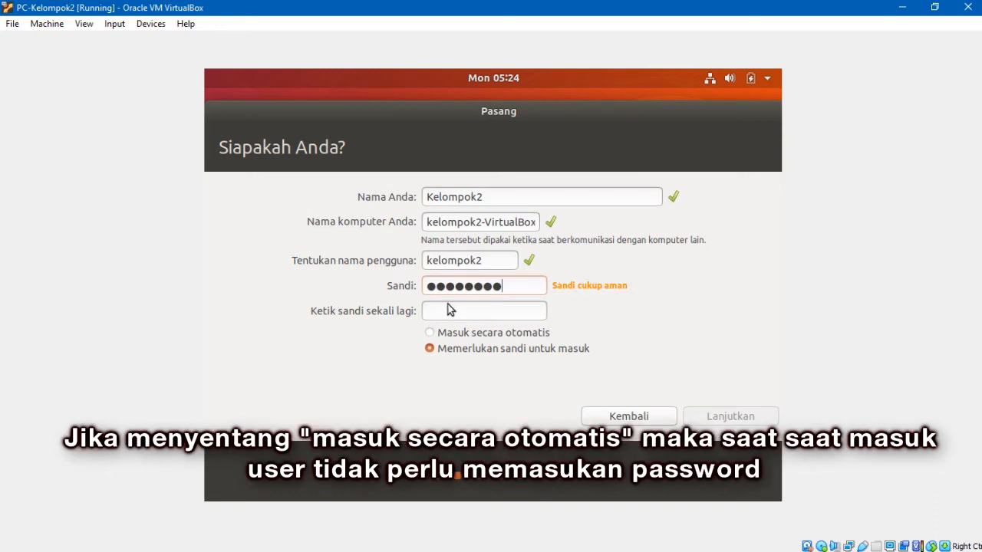
left_click(453, 311)
type("********")
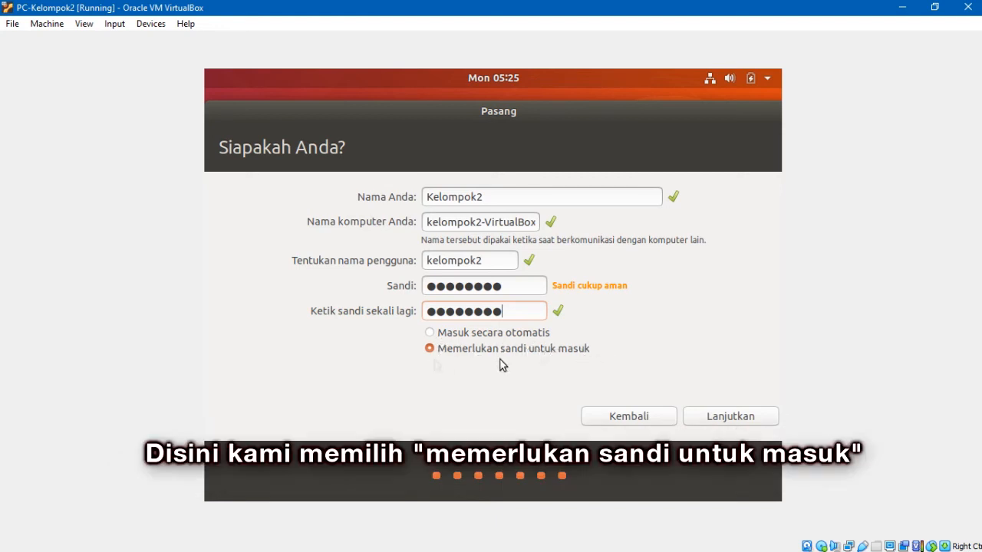
left_click(746, 416)
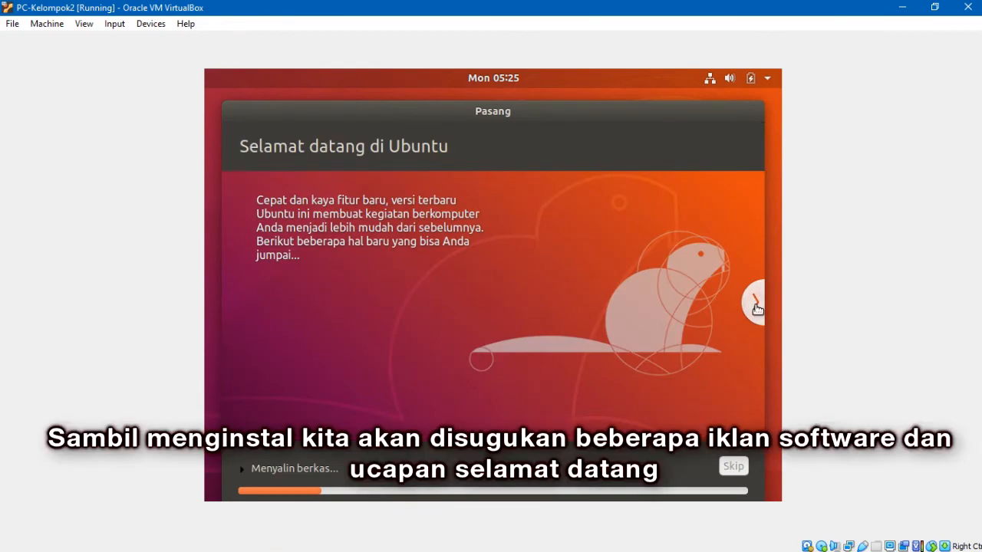
Step: Page through the installer slideshow while Ubuntu finishes installing
left_click(755, 303)
left_click(755, 303)
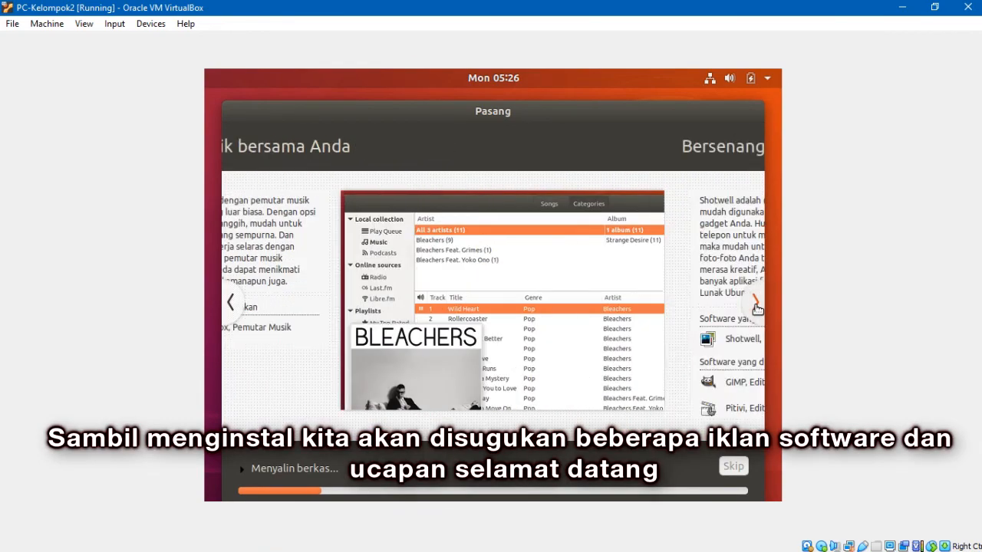
left_click(756, 304)
left_click(755, 304)
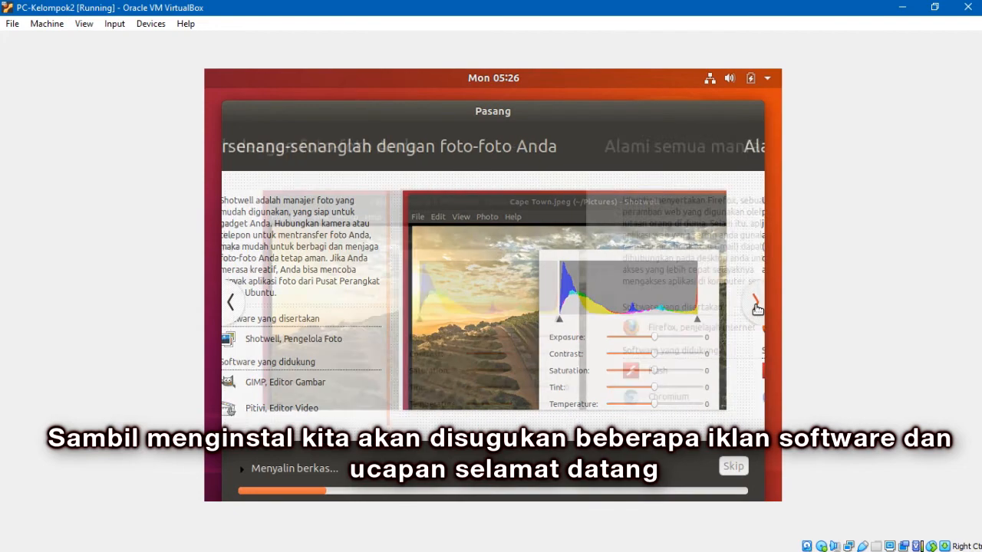
left_click(756, 304)
left_click(756, 304)
left_click(754, 301)
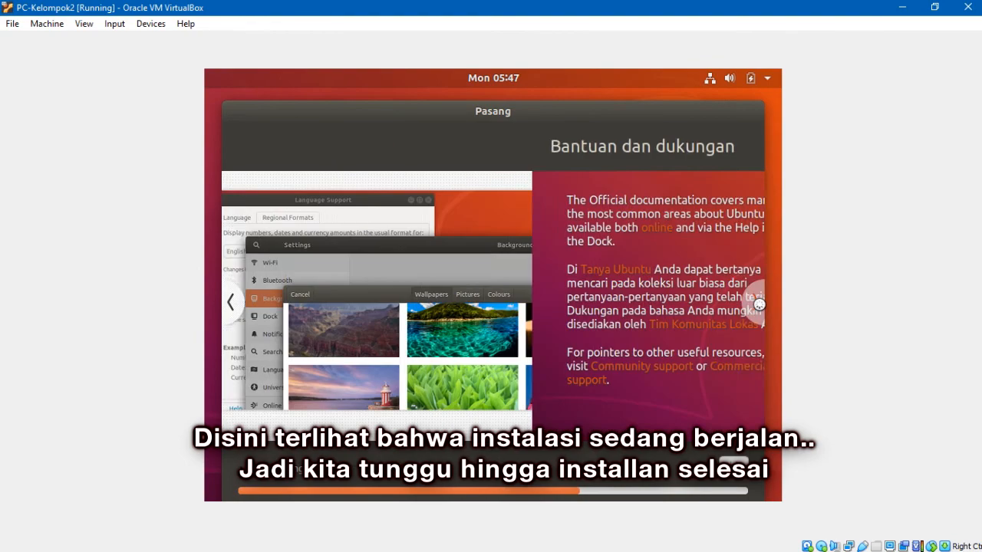
left_click(234, 304)
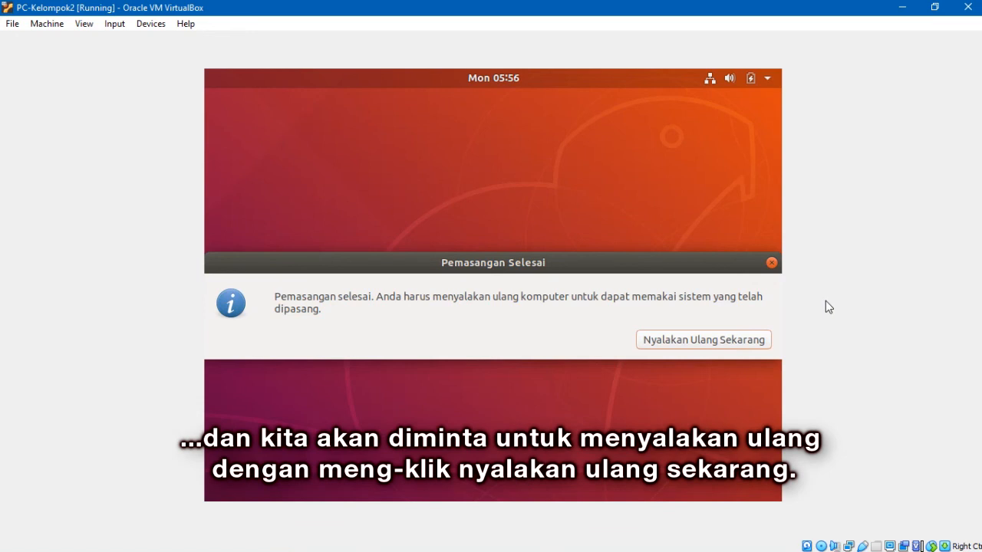
Step: Restart the freshly installed Ubuntu and confirm the installation medium is removed so it reboots
left_click(701, 340)
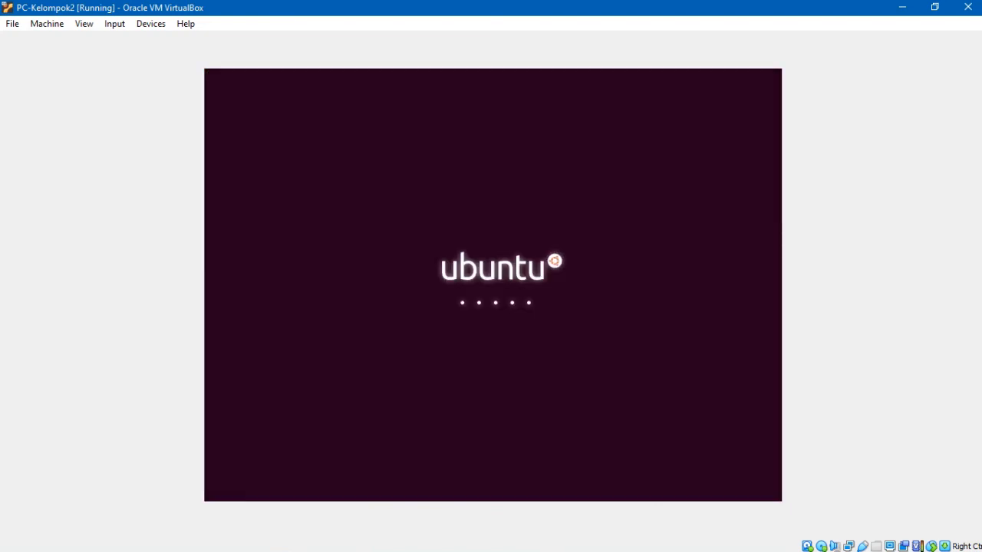
key("Return")
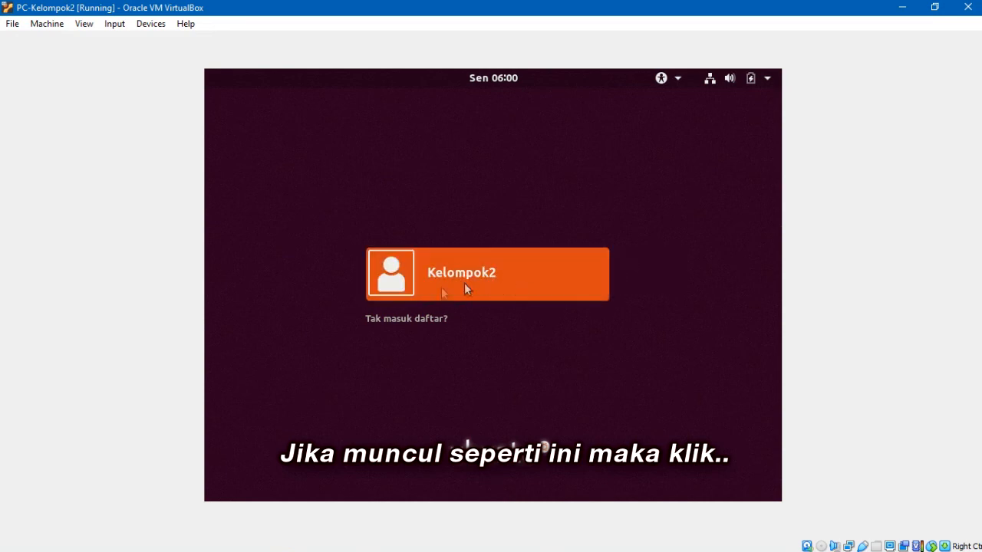
Step: Log in to the Kelompok2 account with its password to reach the Ubuntu 18.04.5 desktop
left_click(518, 293)
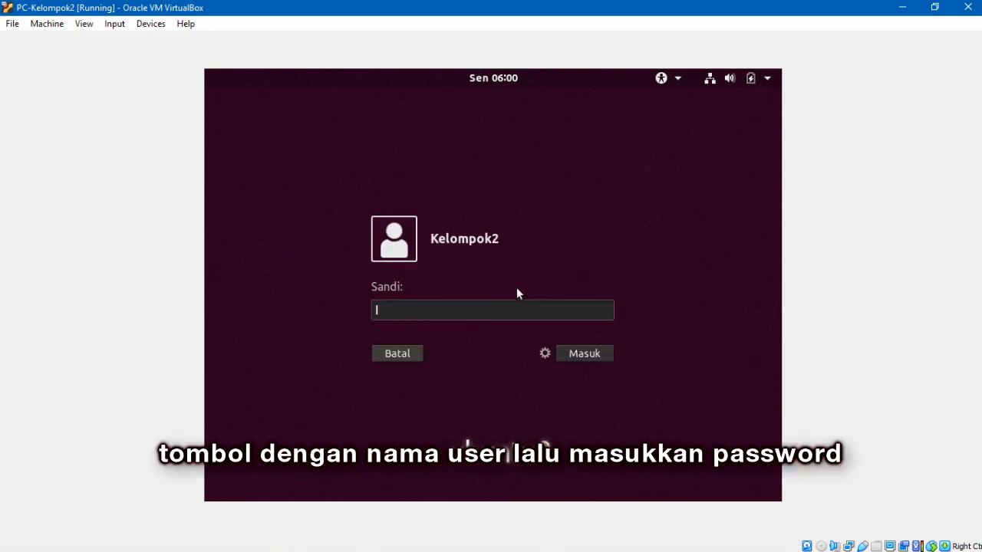
type("12345678")
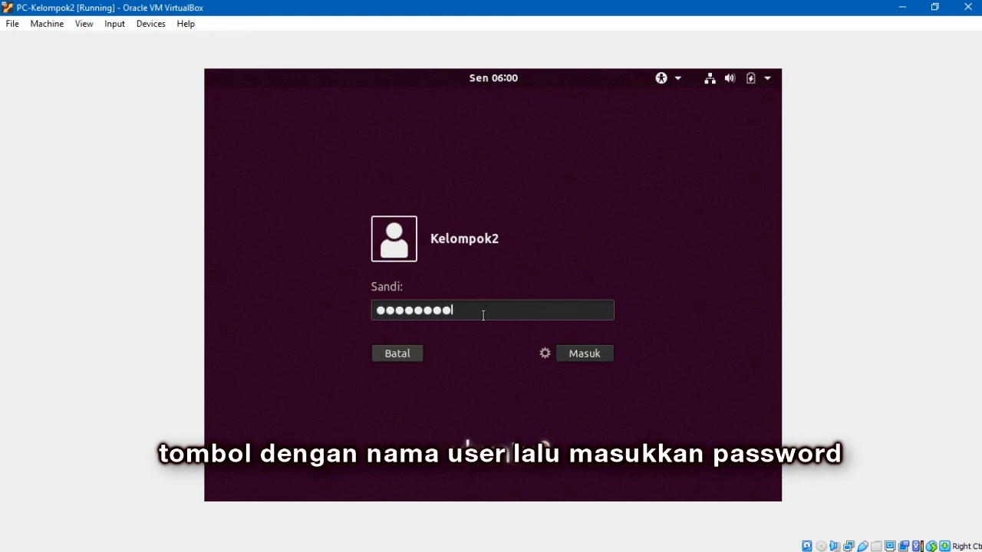
left_click(582, 356)
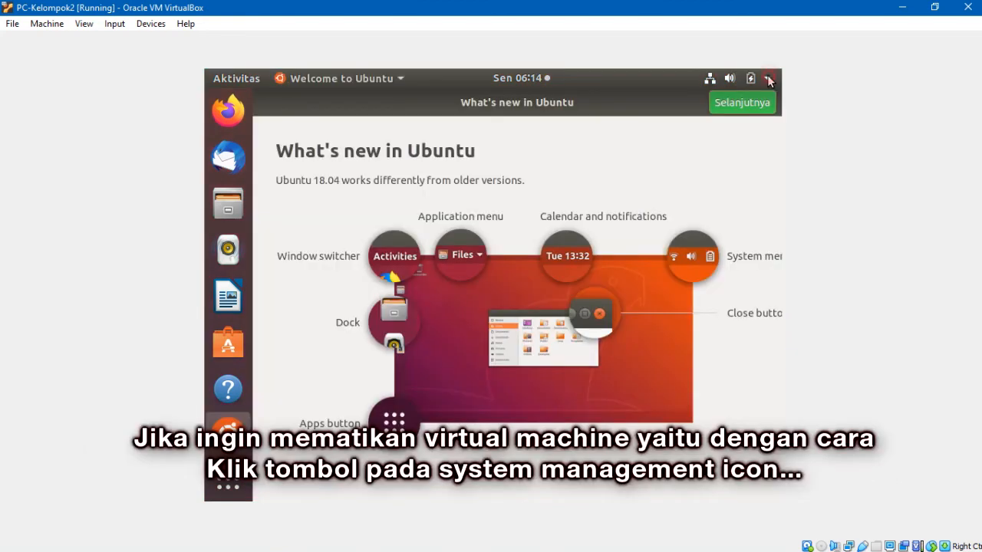
Step: Choose Power Off from the top-right system menu to bring up the Matikan shutdown confirmation
left_click(768, 78)
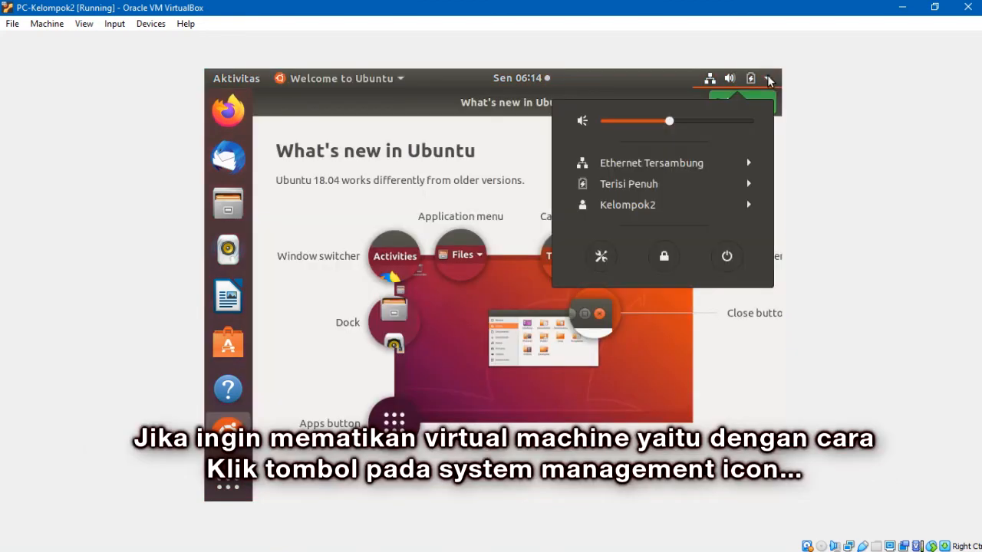
left_click(726, 258)
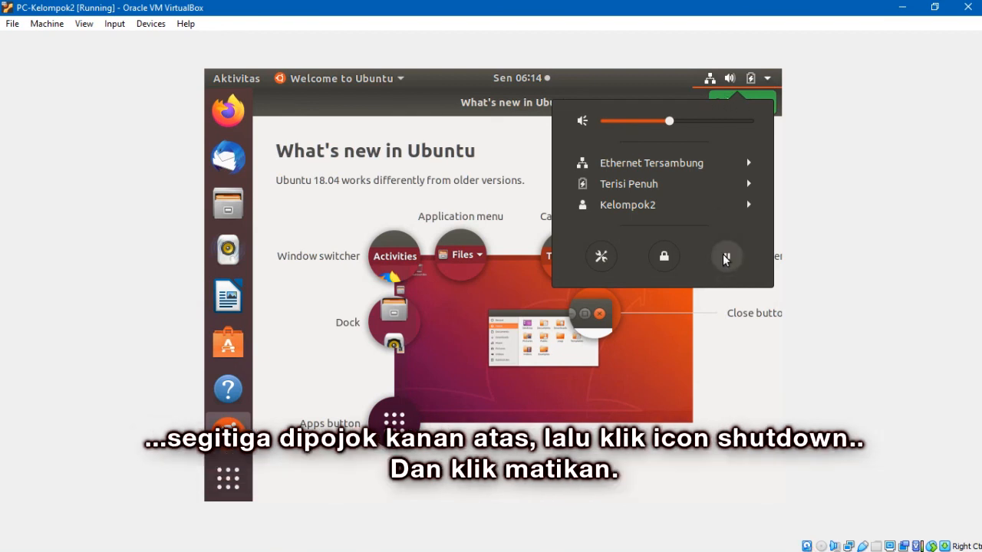
left_click(727, 258)
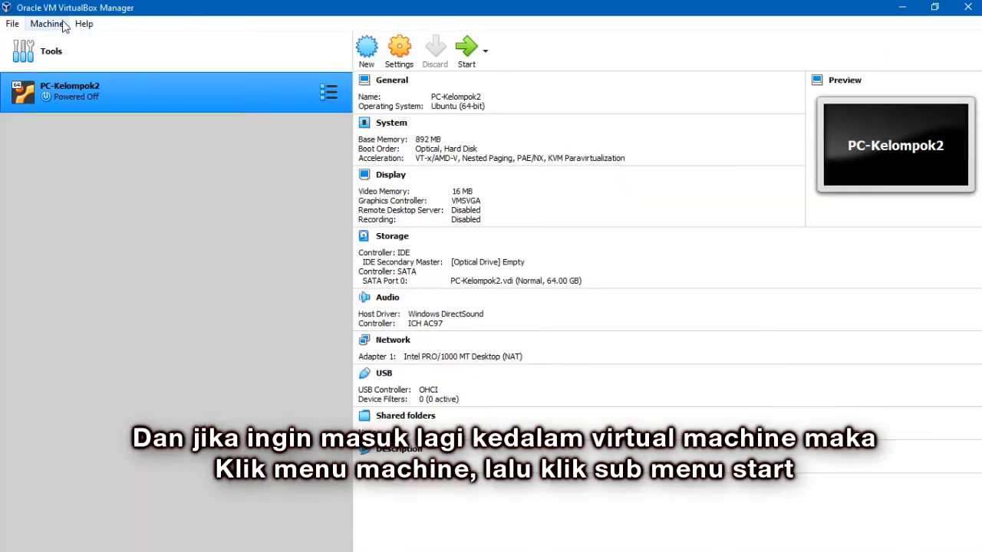
Step: Normal Start PC-Kelompok2 from the Machine menu, boot the default GRUB entry, and log in again
left_click(47, 24)
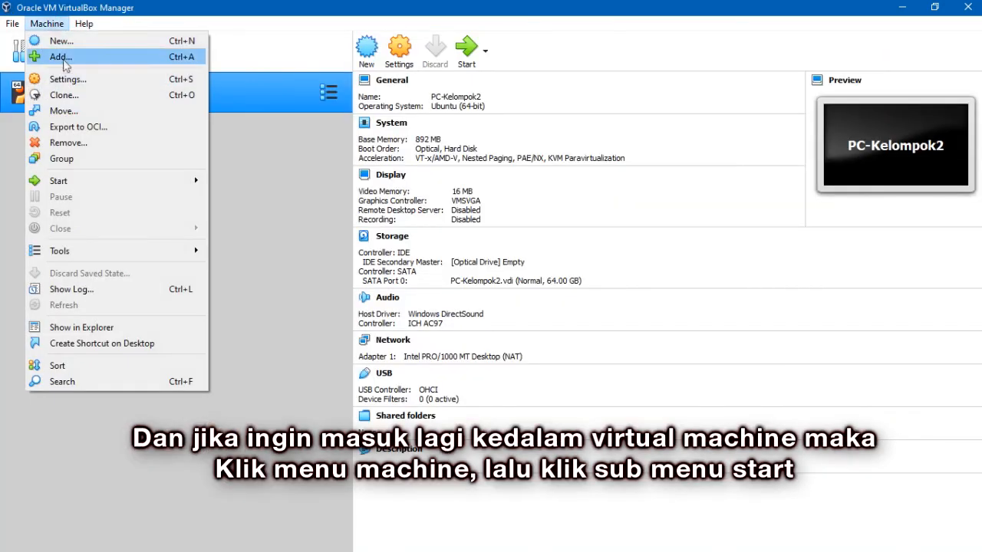
mouse_move(70, 179)
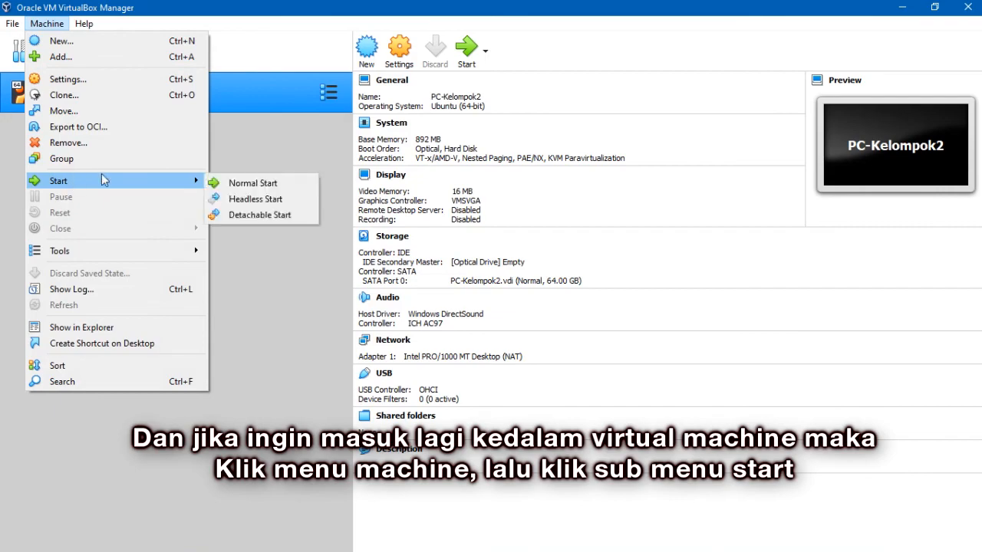
left_click(219, 183)
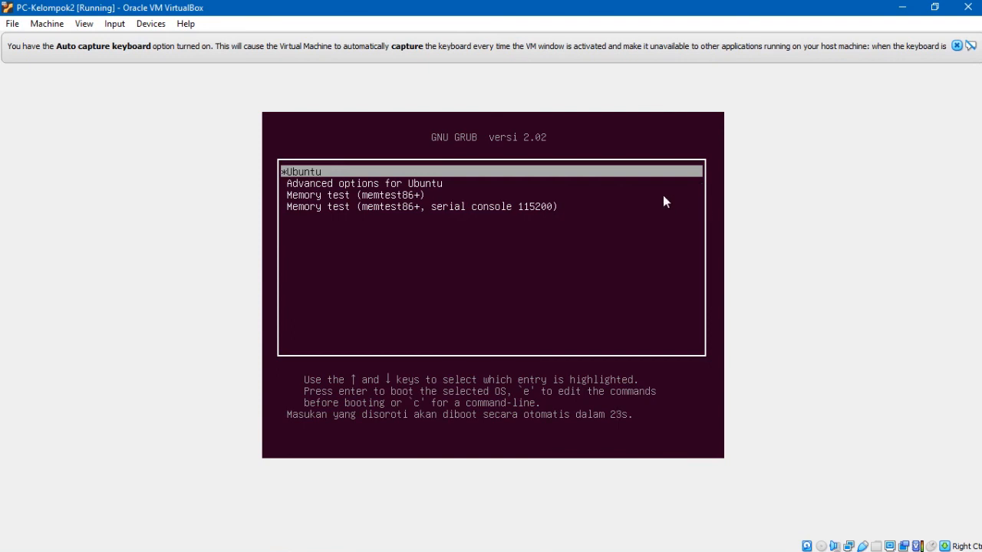
key("Return")
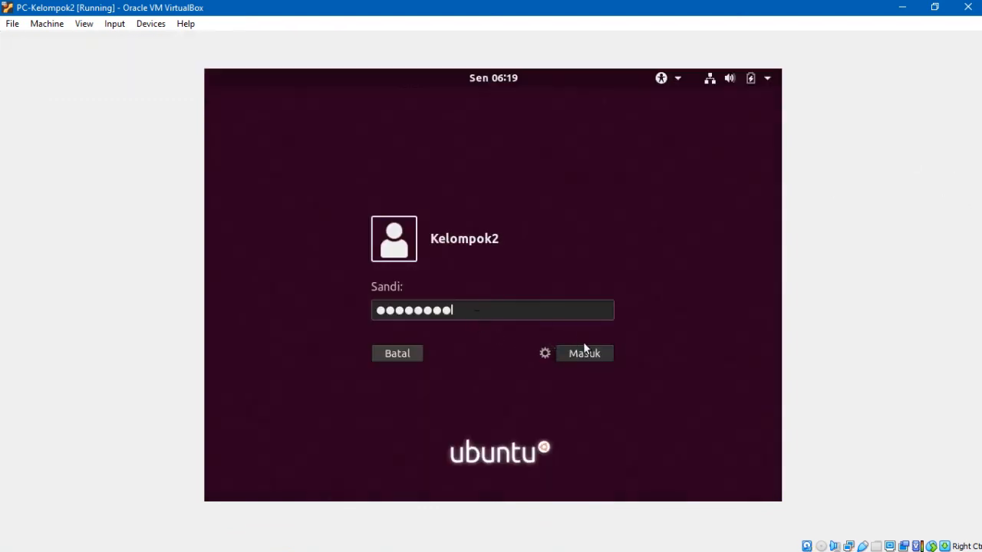
left_click(585, 352)
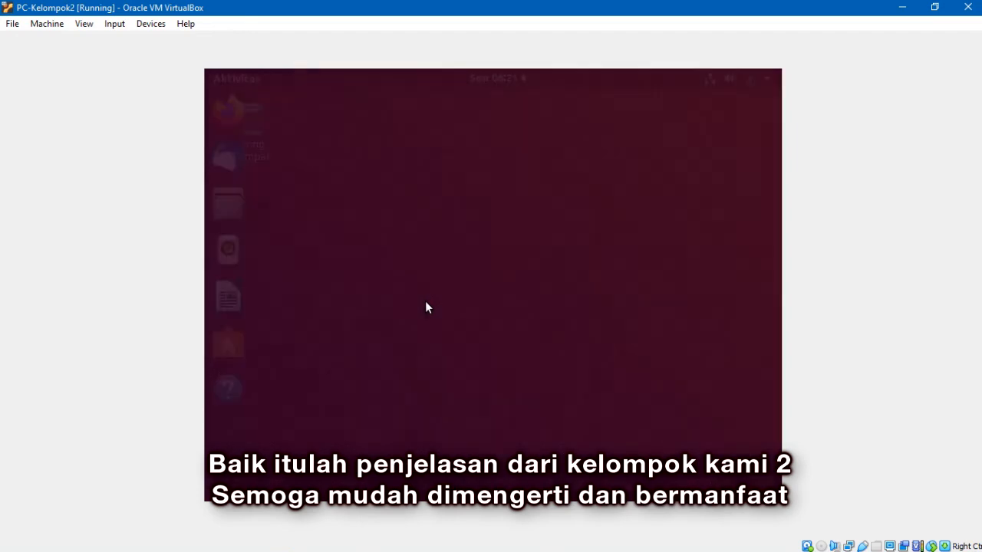